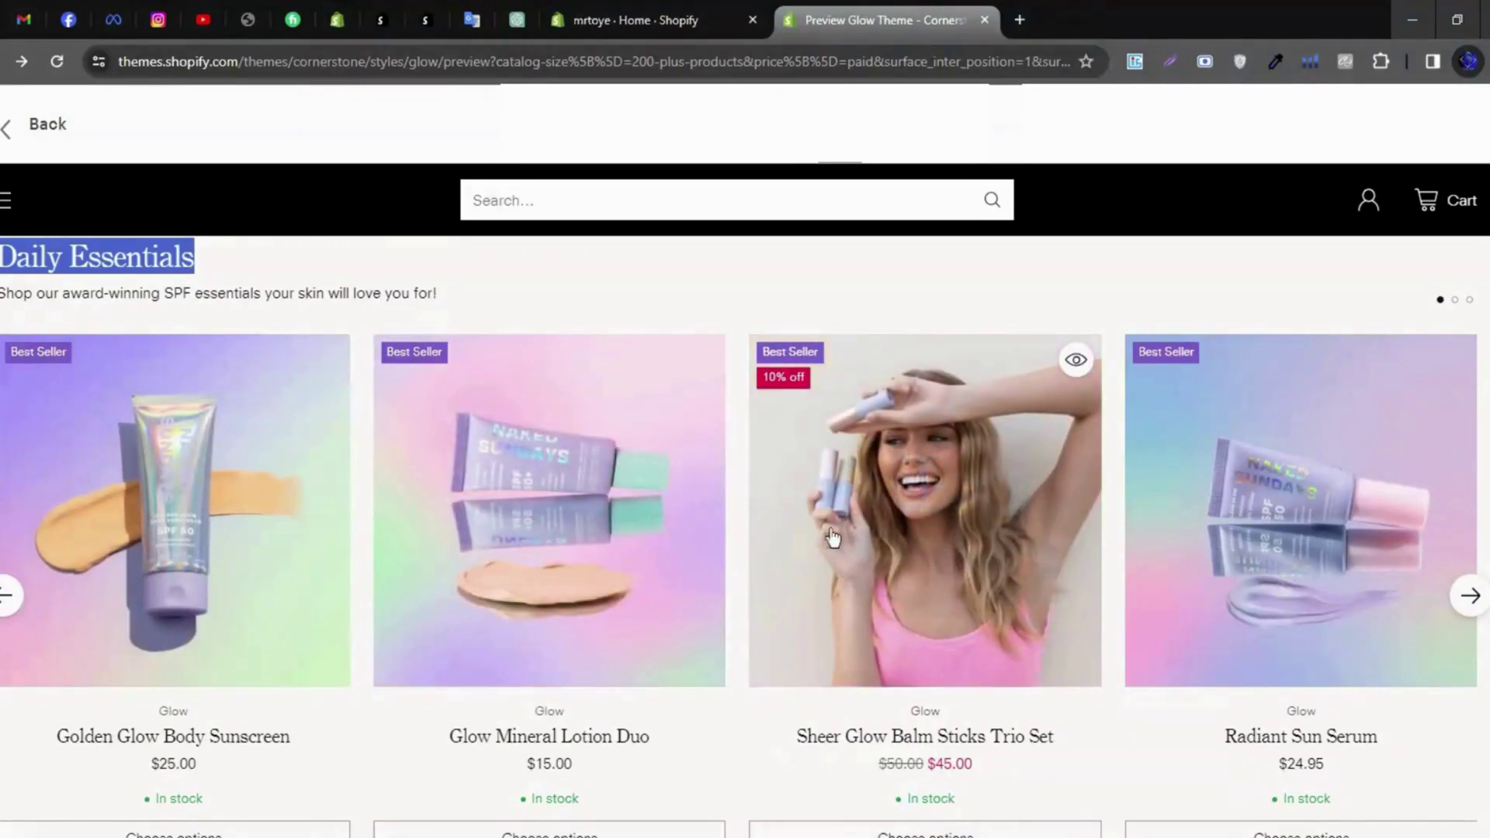
- Examine the Daily Essentials, Bundle and Save and CabanaGlow product groups on the Glow theme preview as collection examples
click(1473, 597)
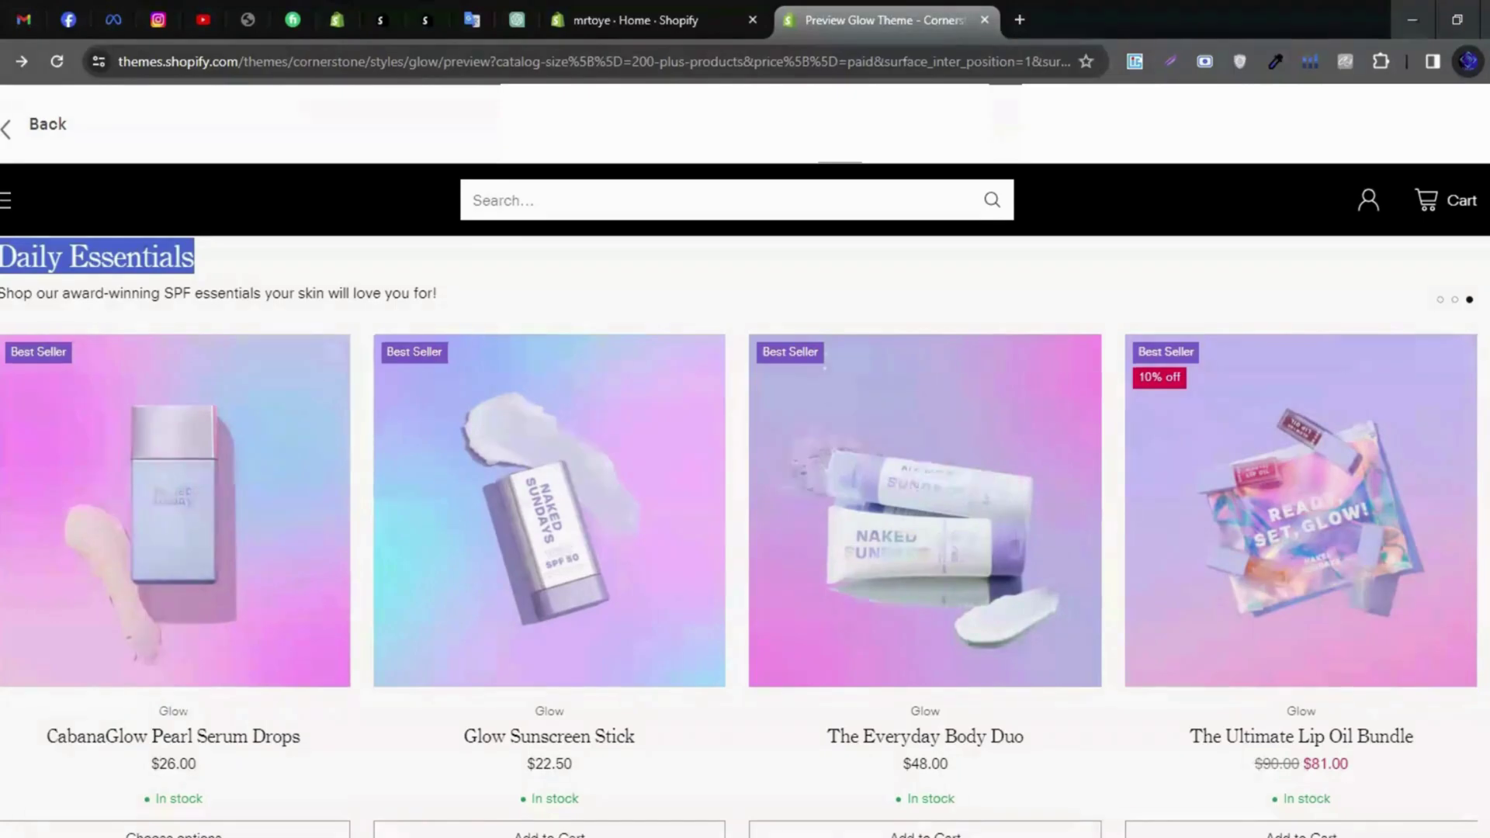
scroll(745, 536, down, 2)
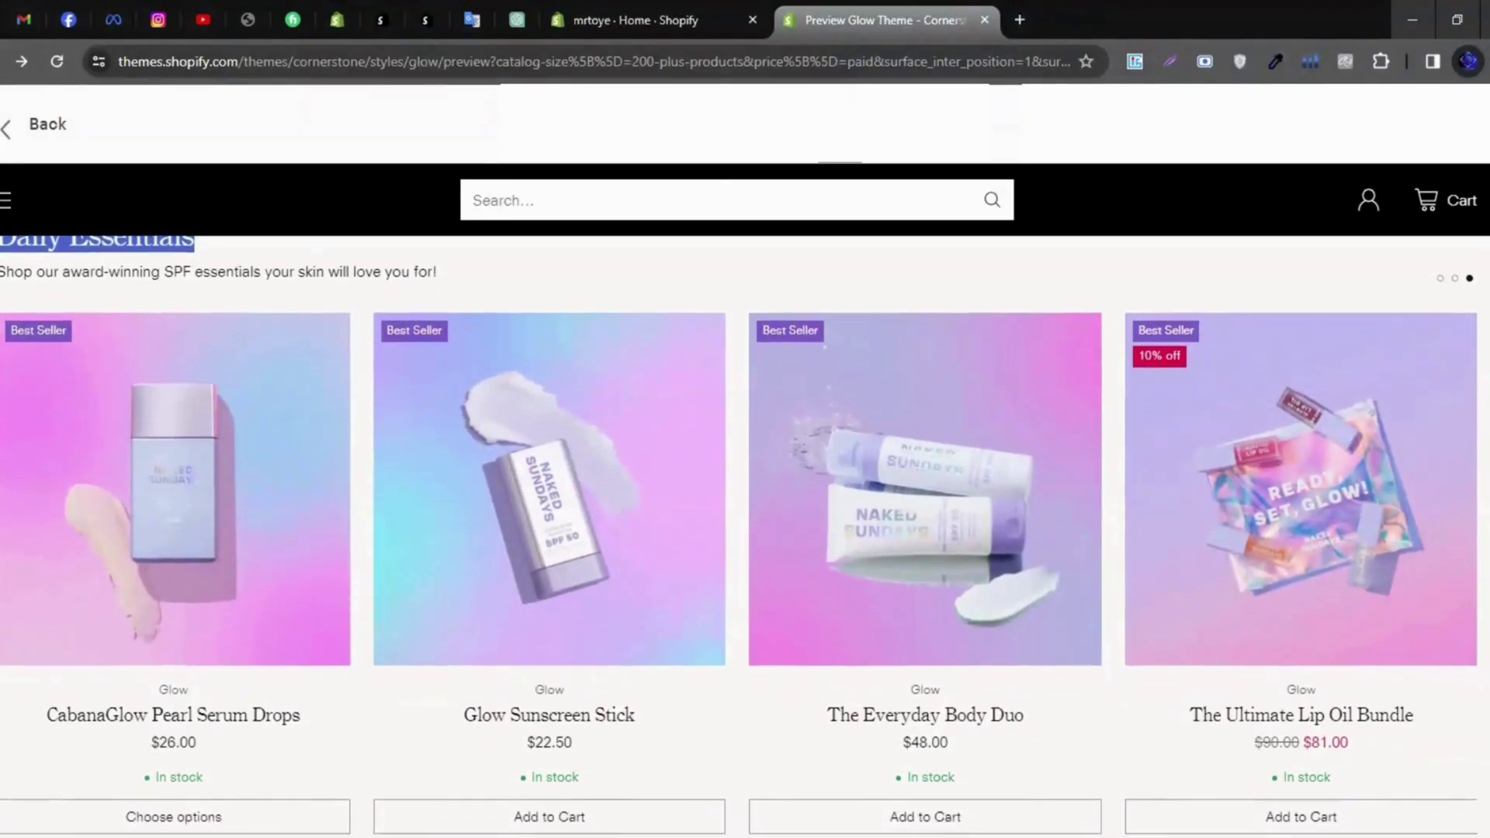
scroll(745, 536, down, 2)
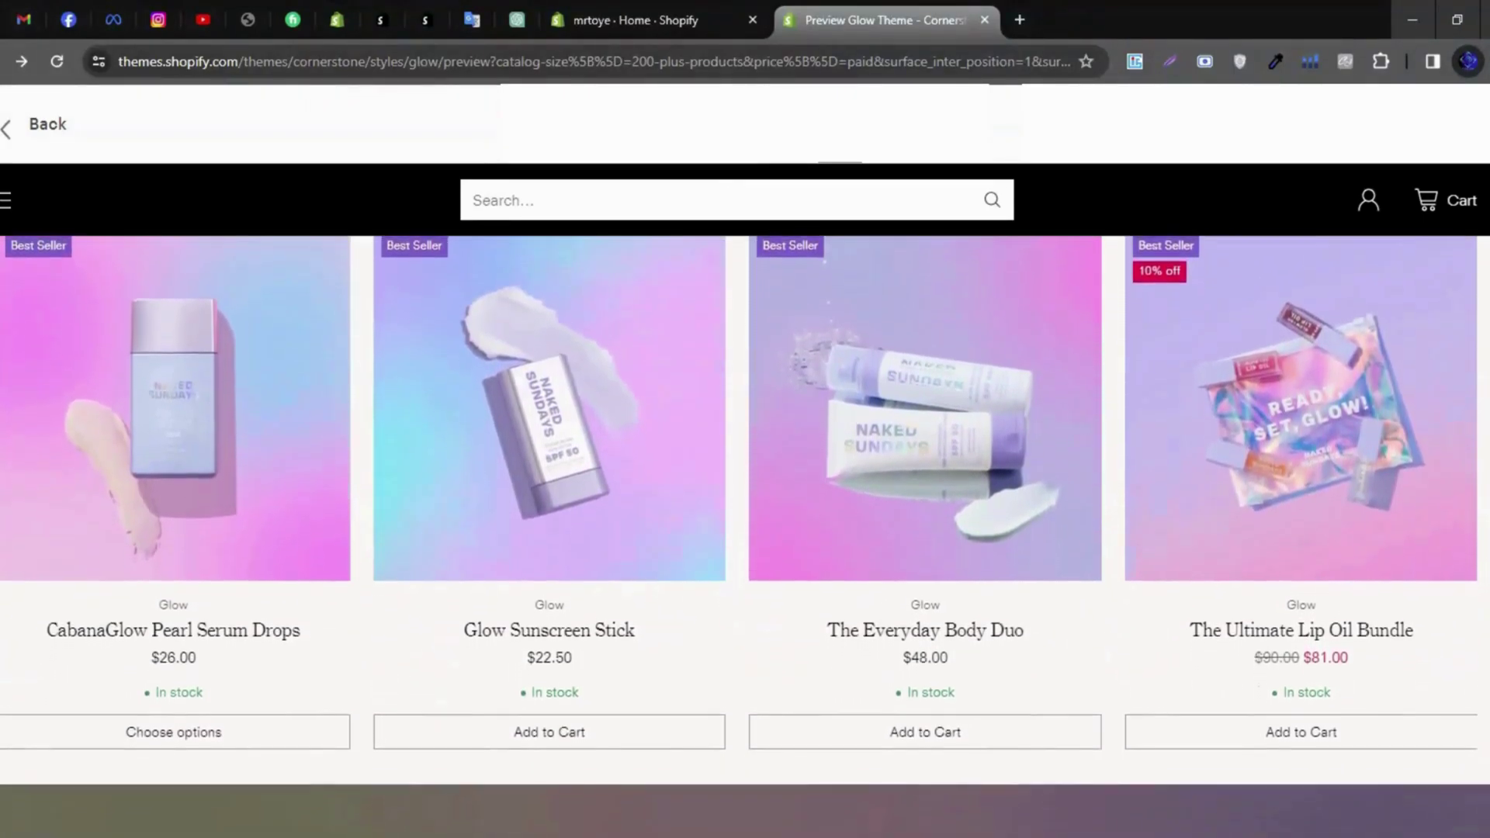
drag(2, 269, 204, 277)
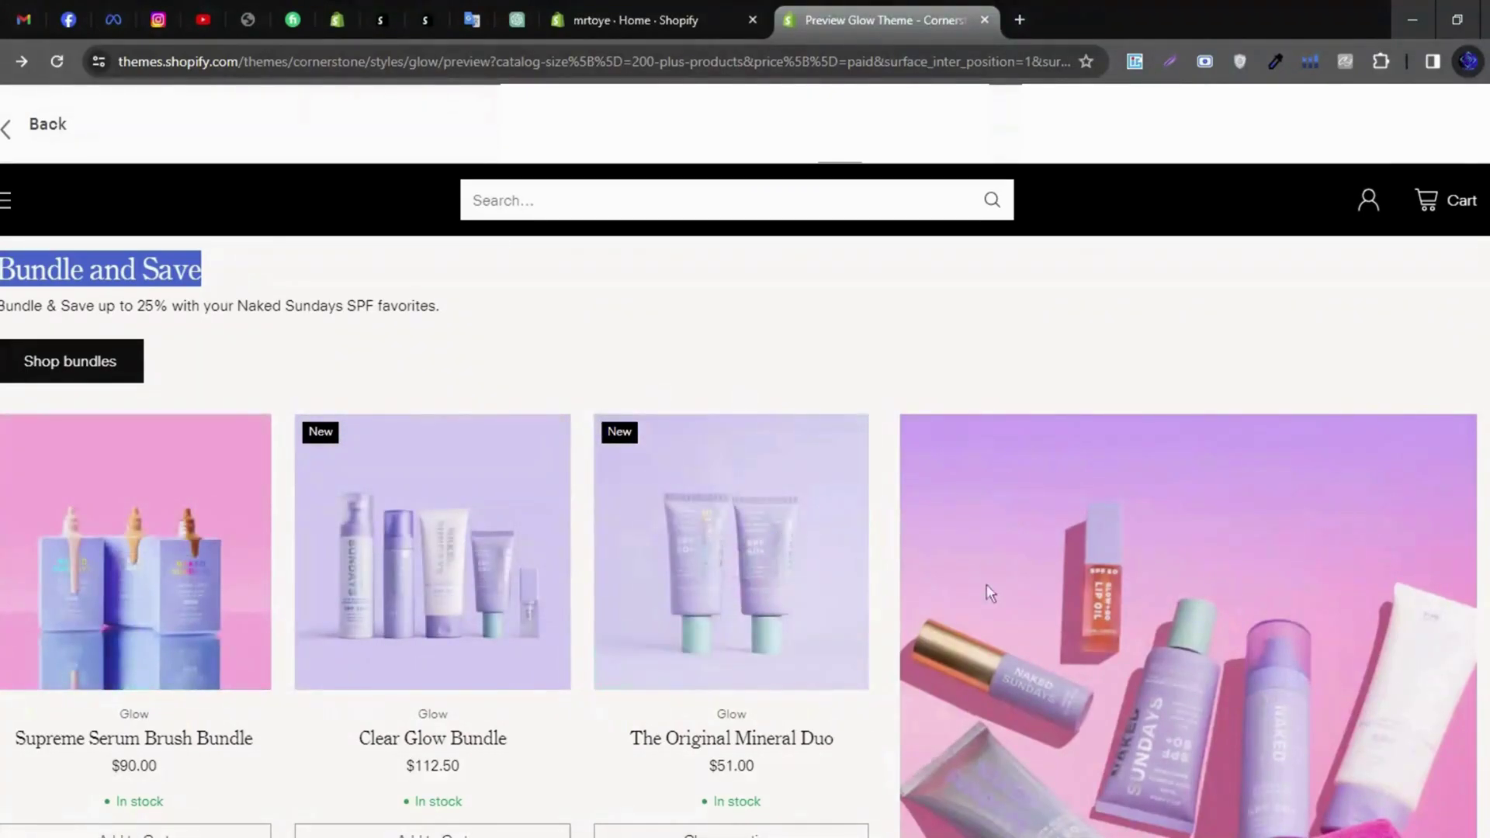
scroll(1448, 547, down, 5)
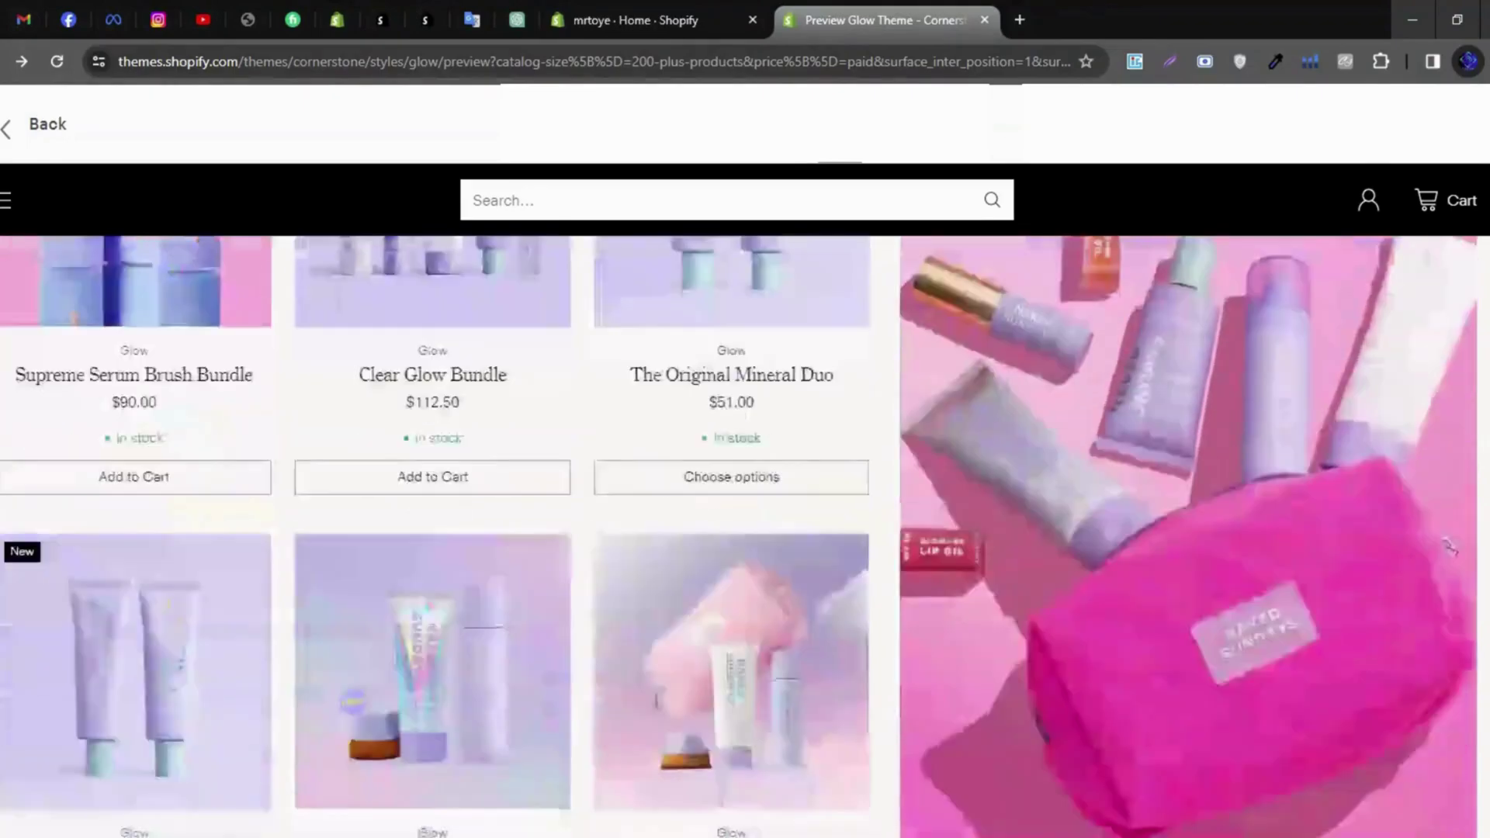
scroll(1448, 547, down, 2)
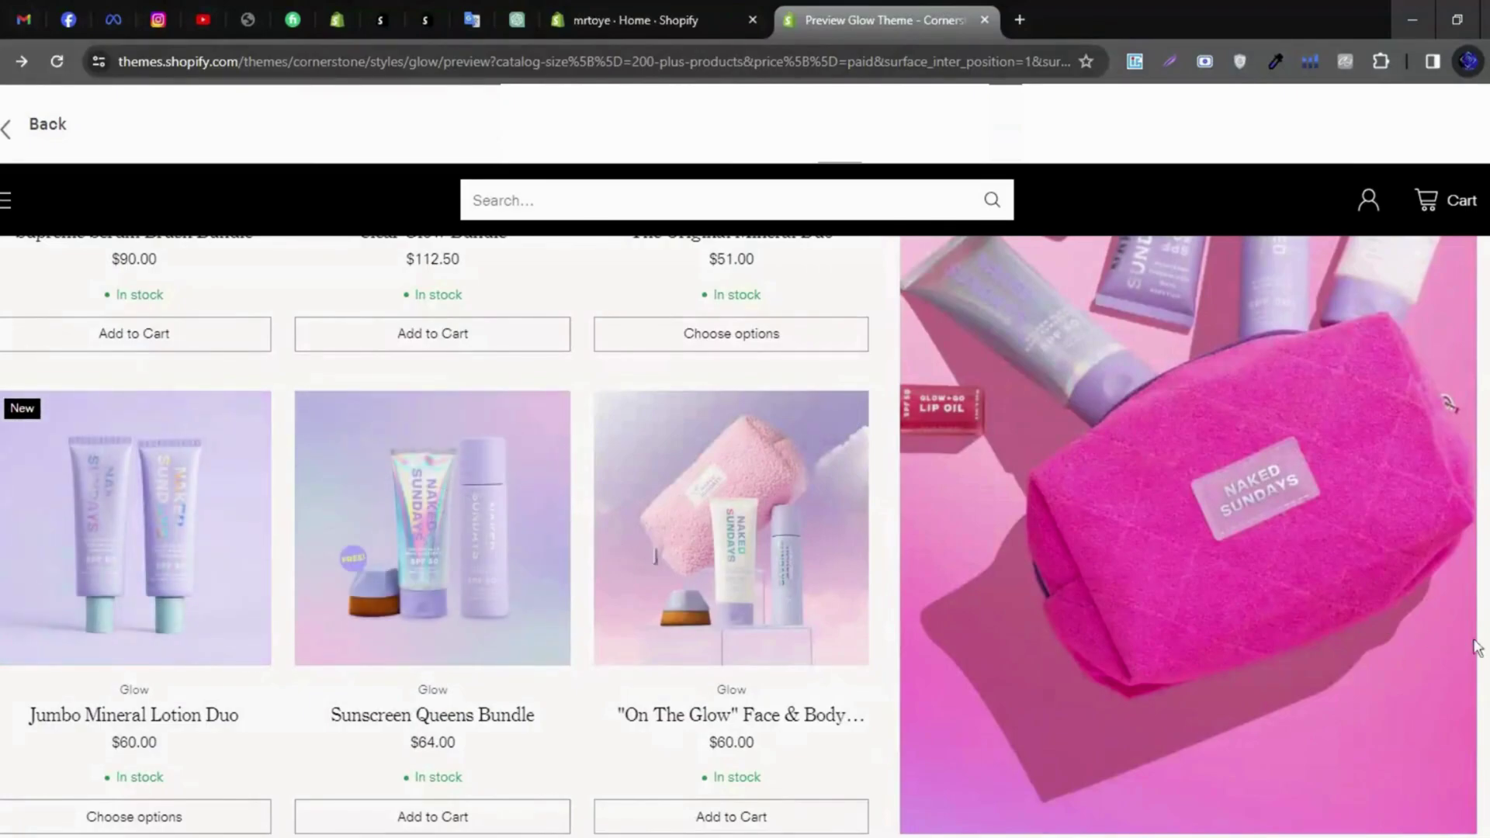
scroll(1448, 404, down, 5)
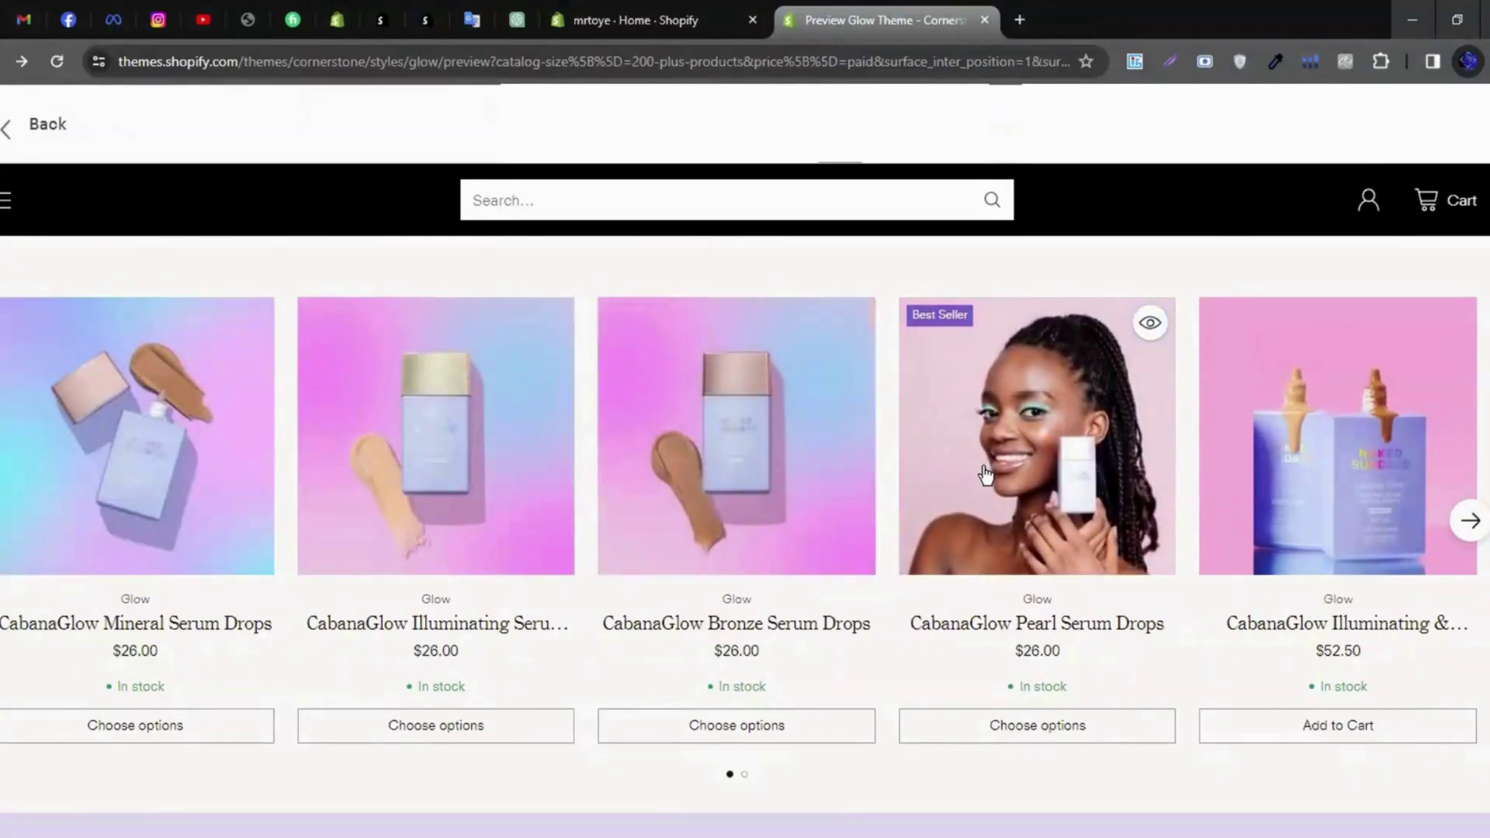
- Close the Glow theme preview and start creating a new product collection in the Shopify admin
key(ctrl+w)
click(33, 224)
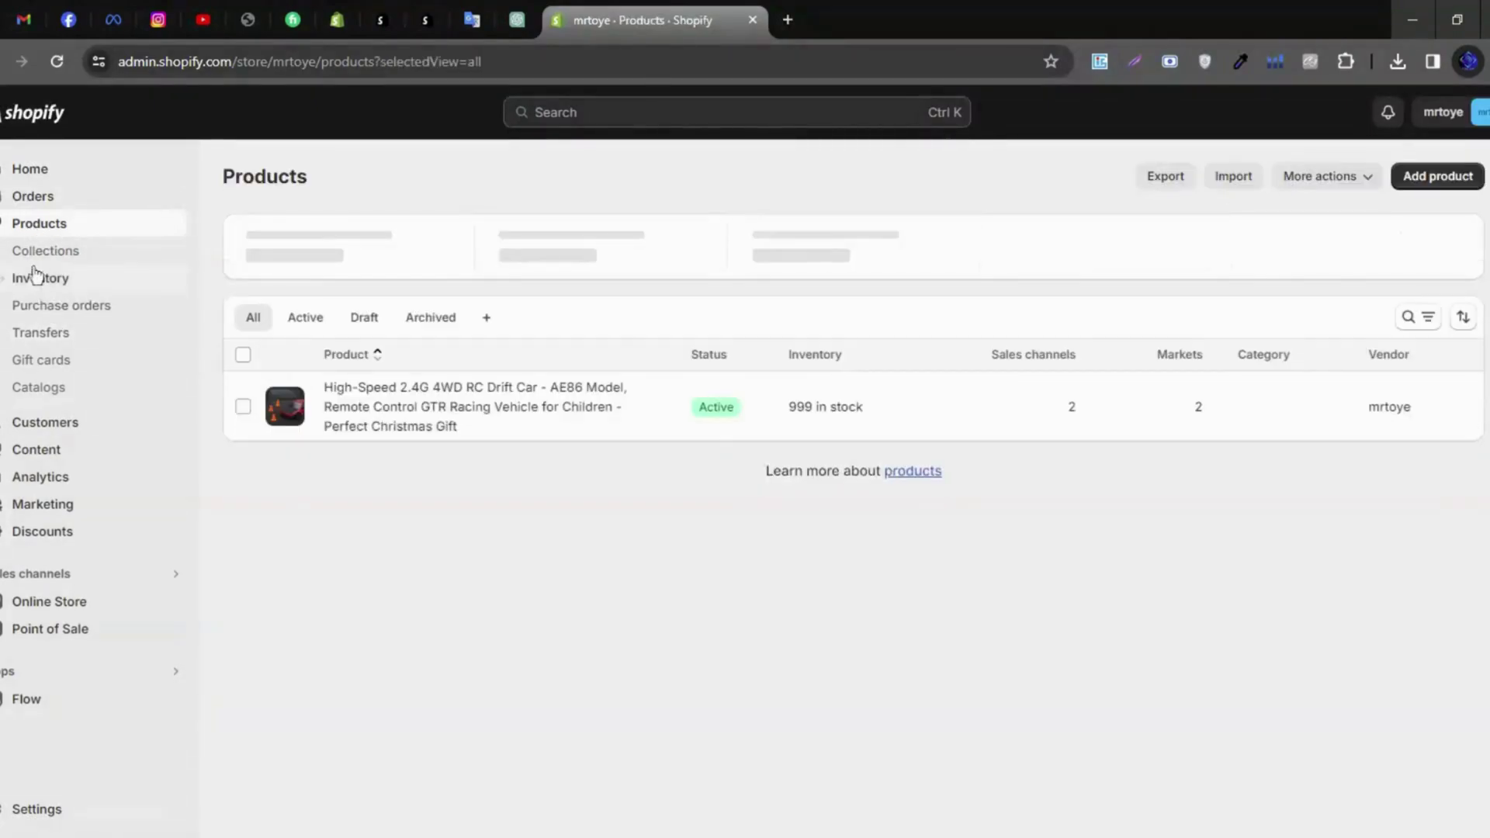
click(35, 256)
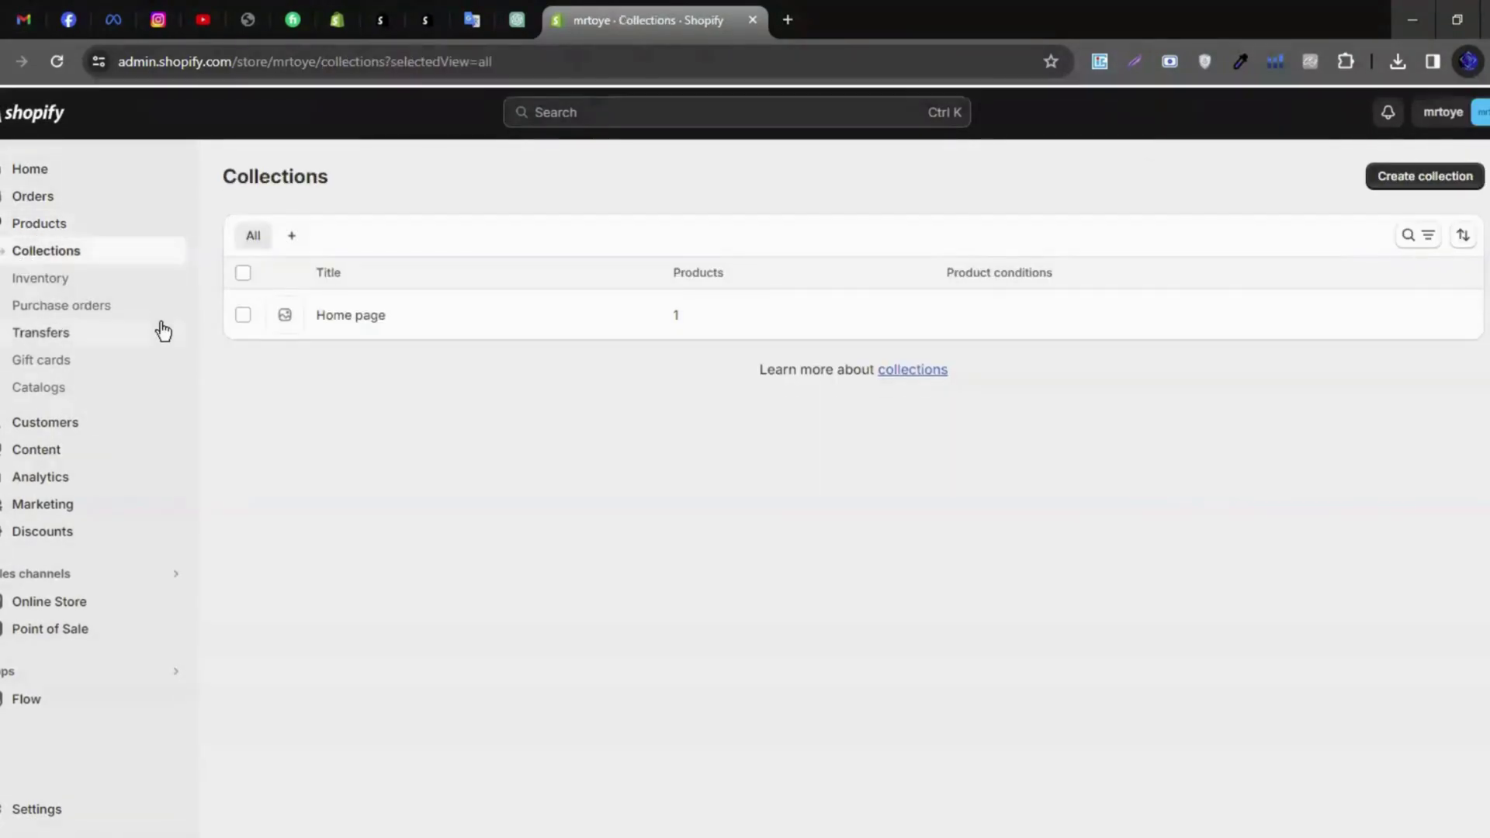
click(1397, 191)
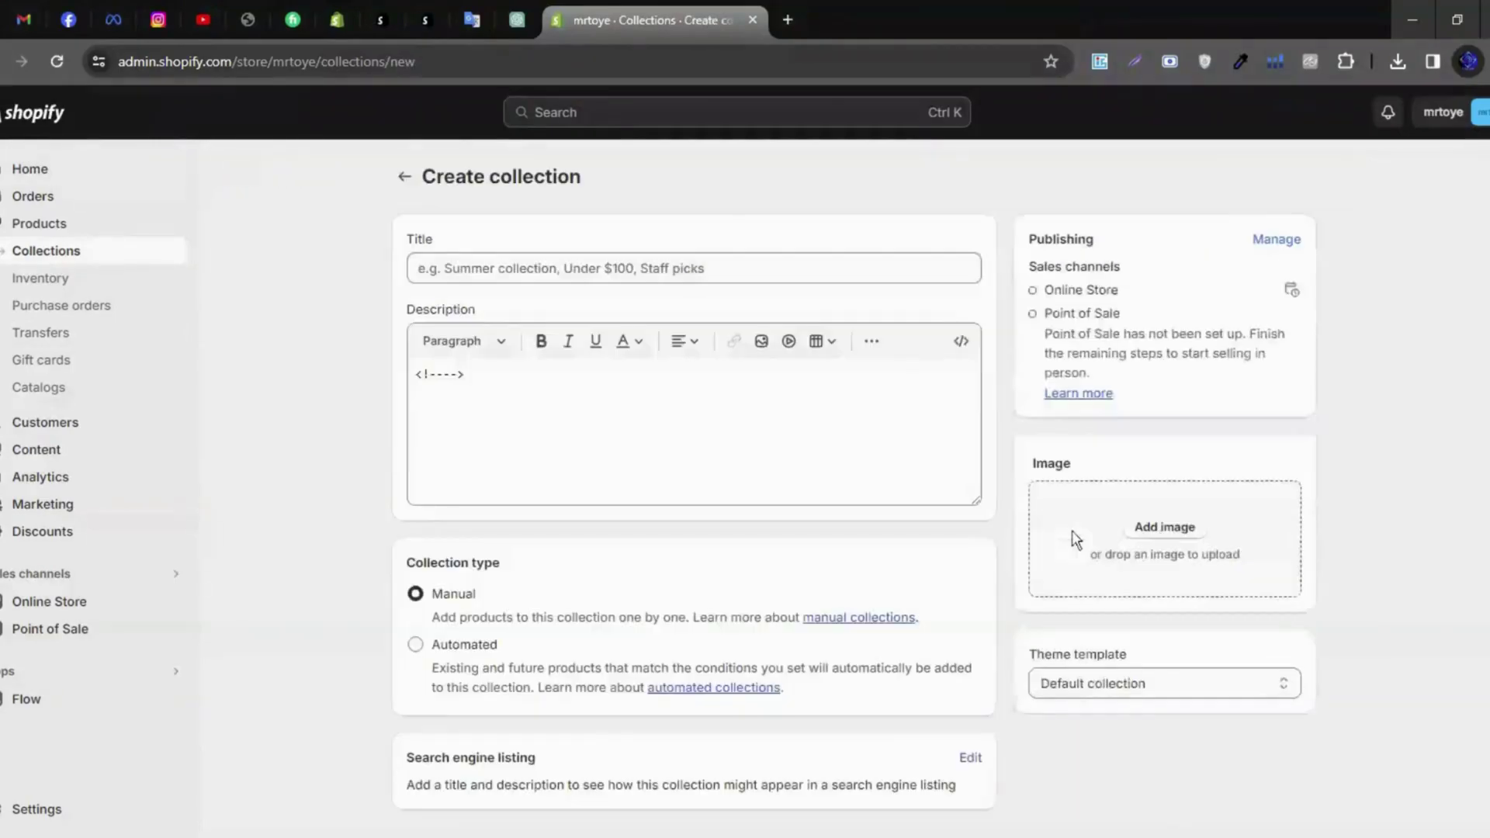
drag(403, 239, 448, 245)
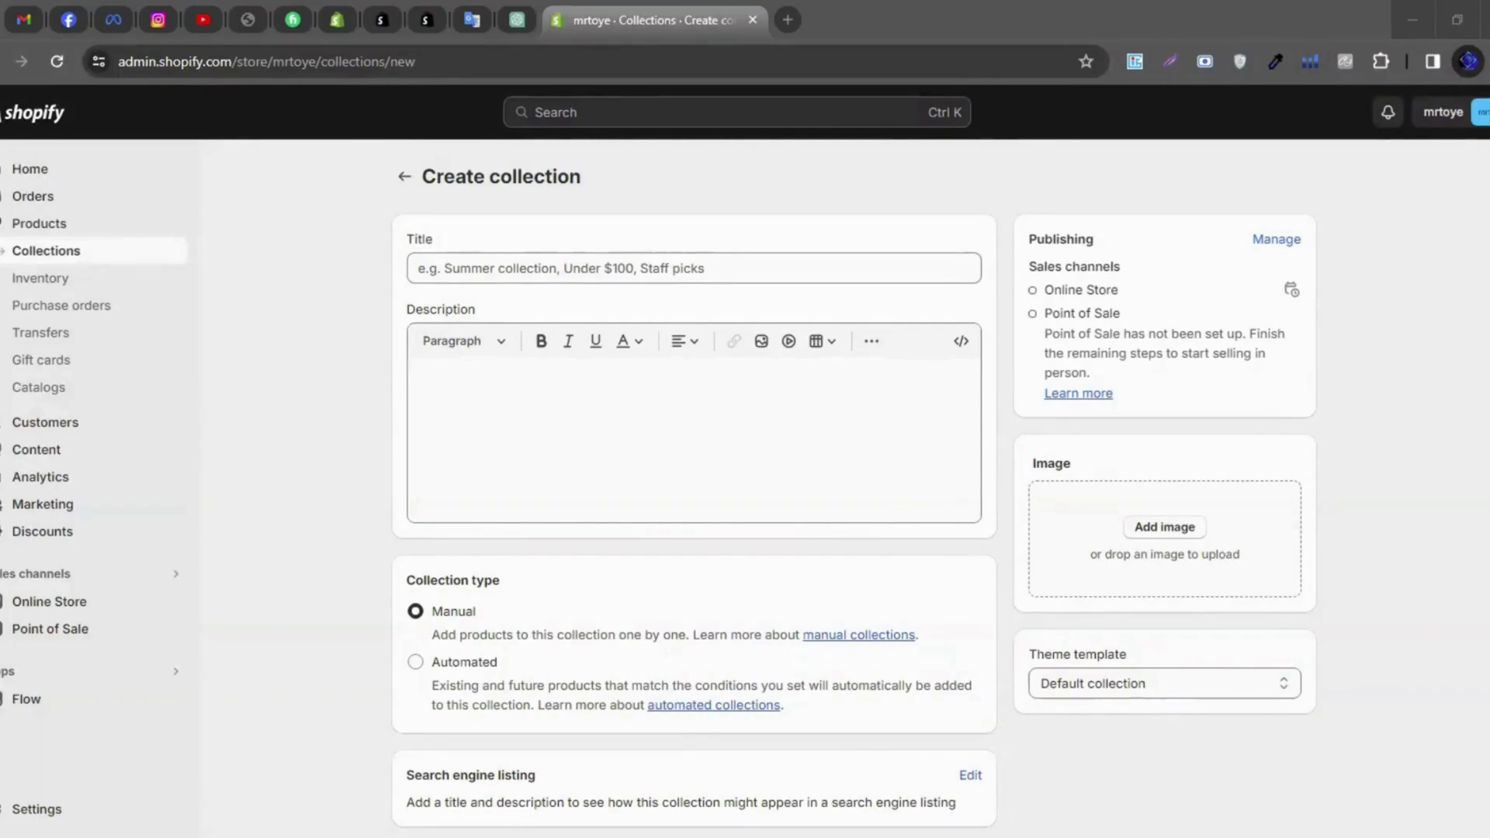
click(623, 276)
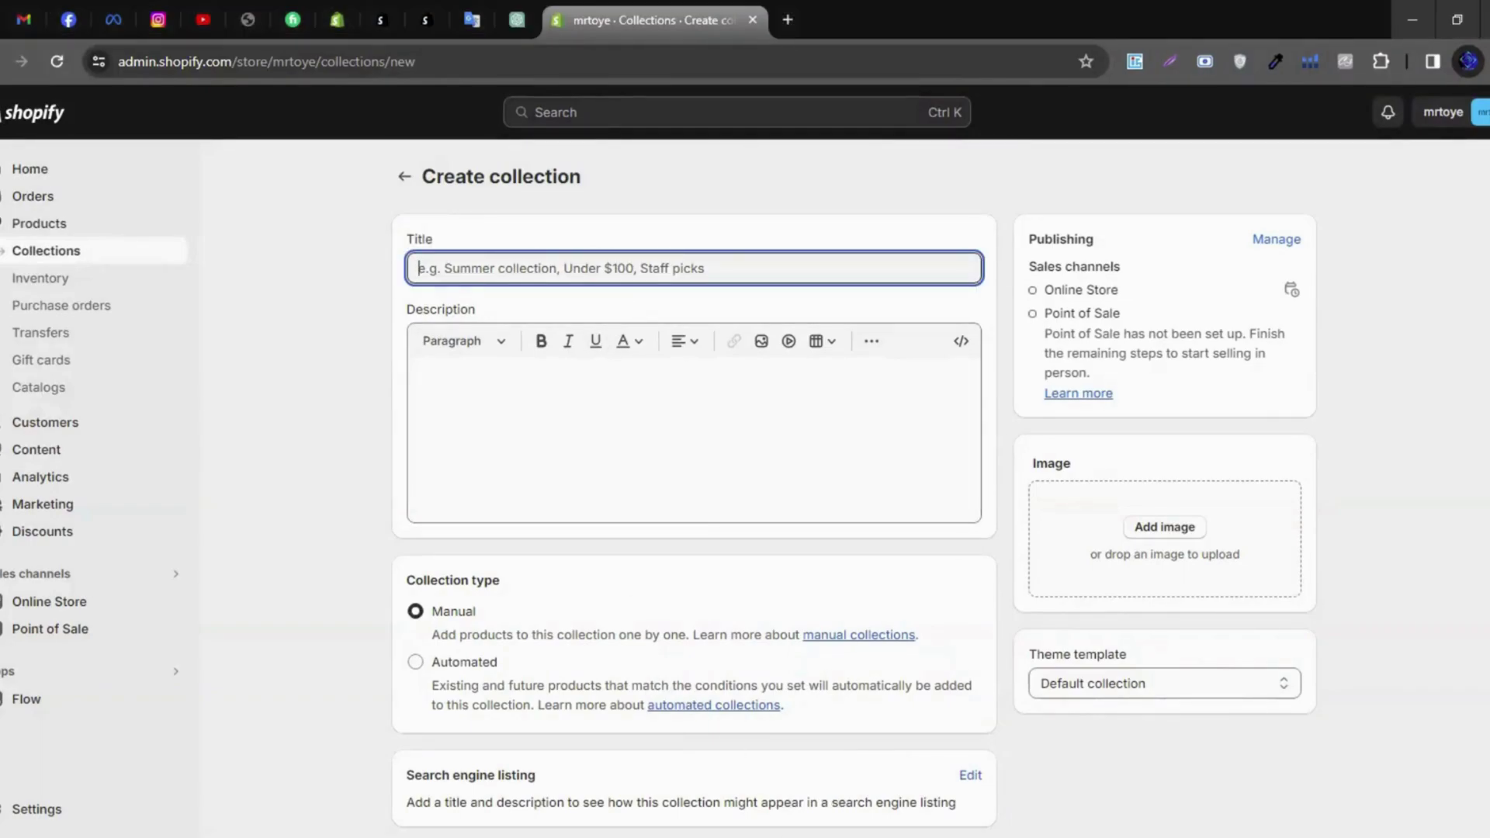
double_click(439, 239)
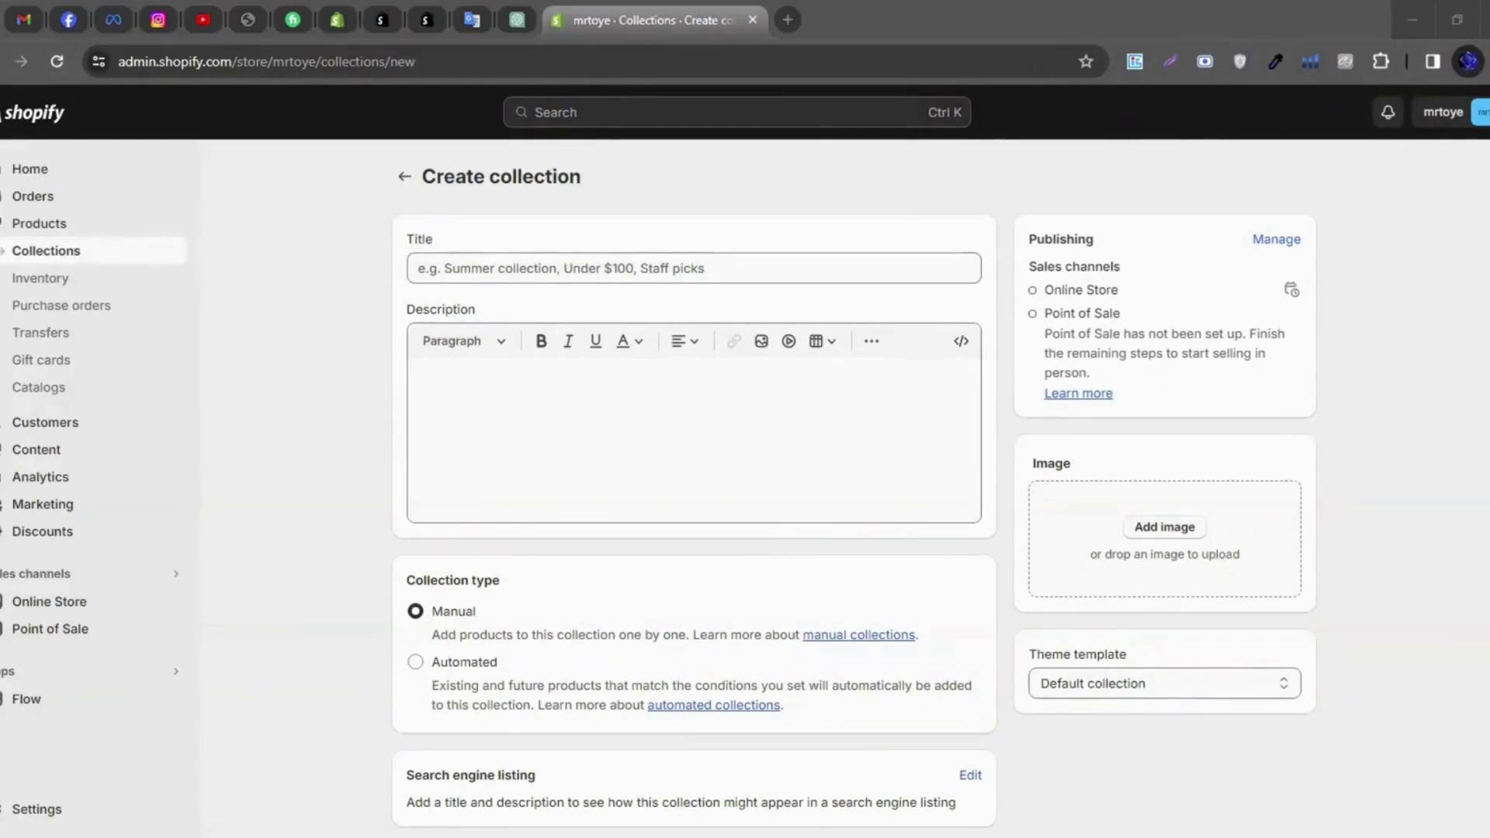
key(alt+Tab)
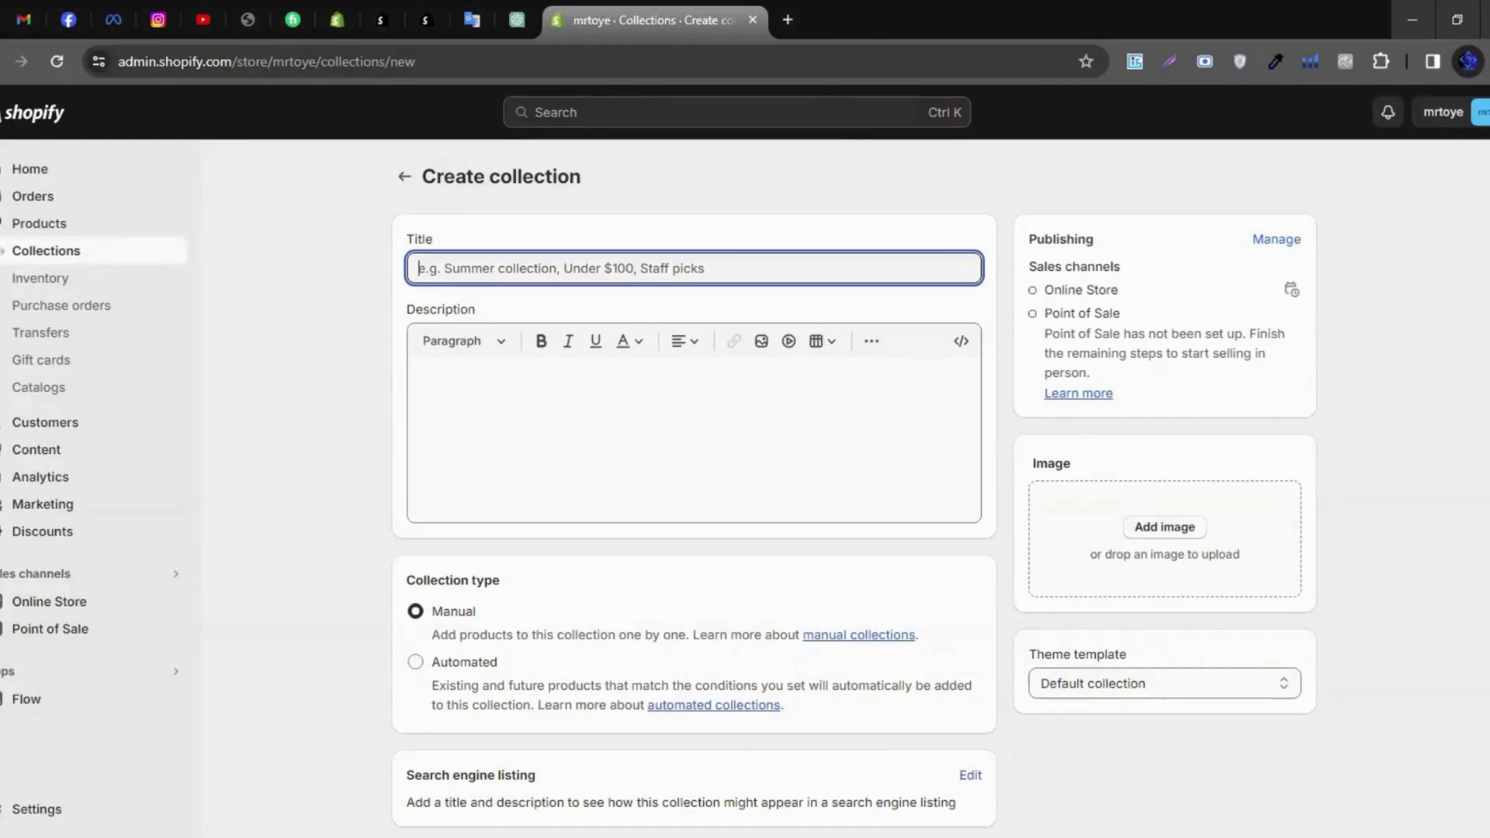
drag(408, 239, 454, 242)
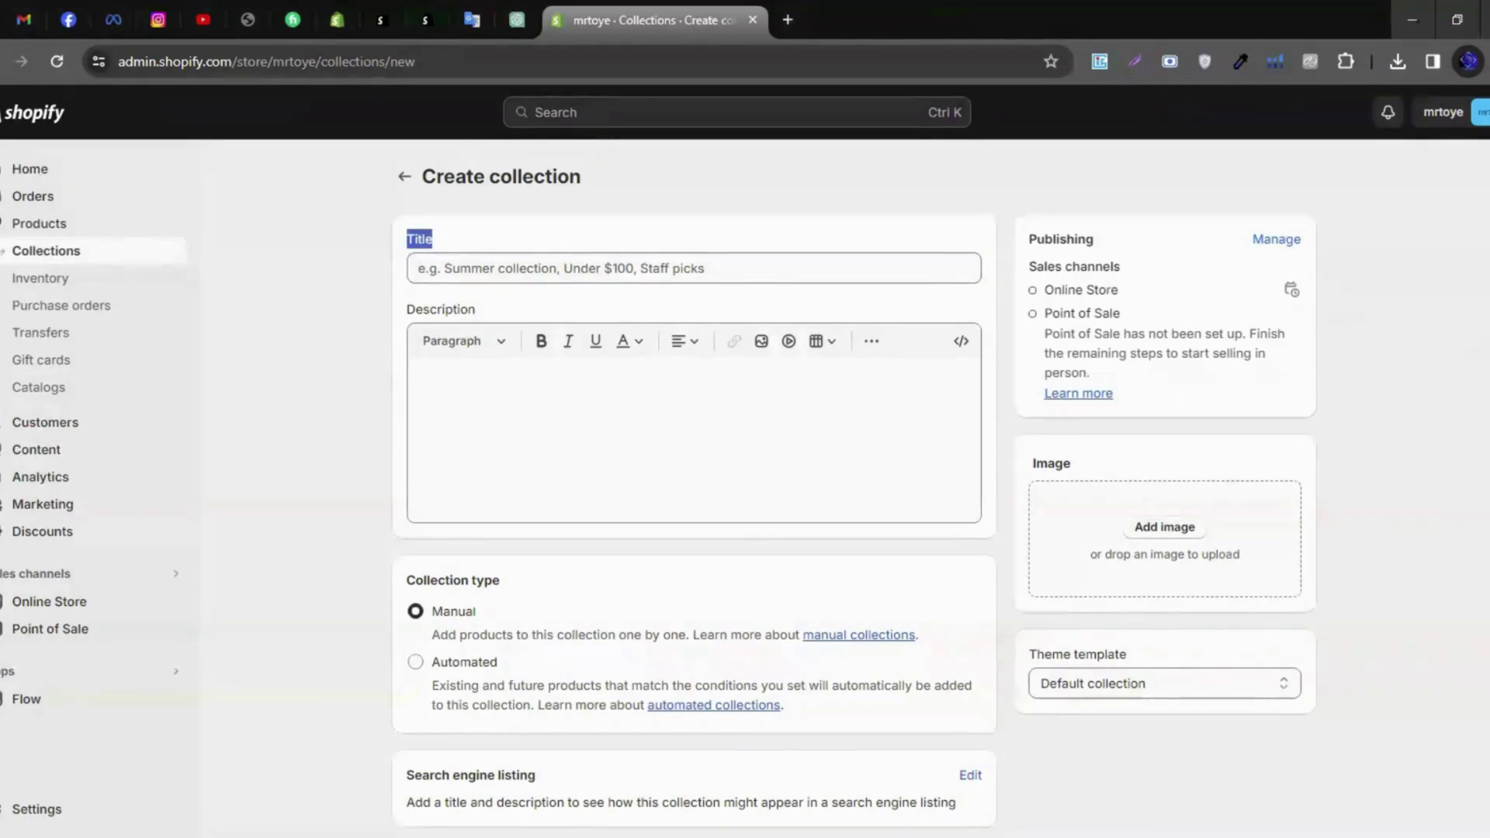
click(819, 836)
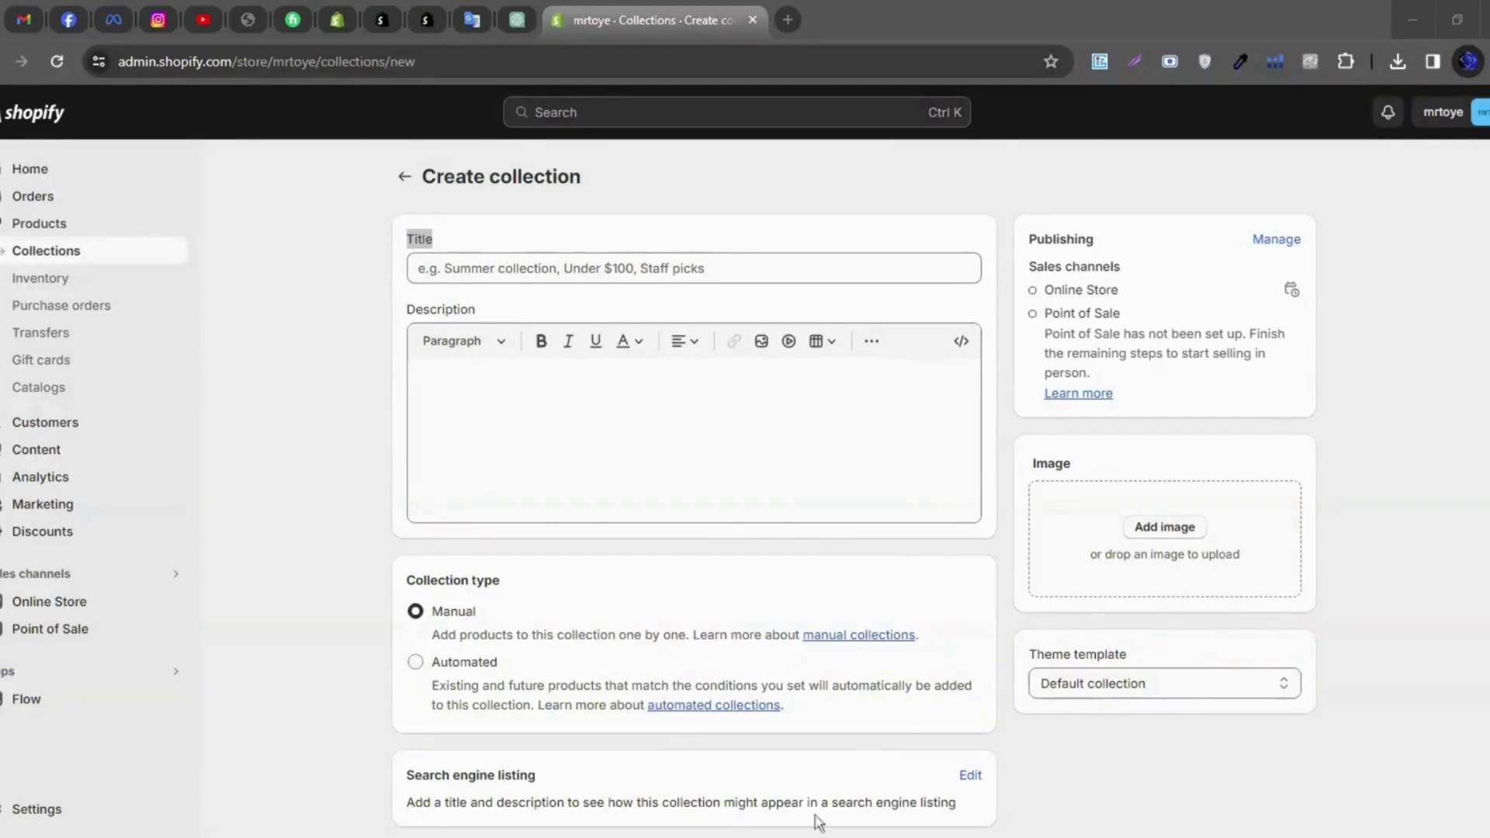
key(alt+Tab)
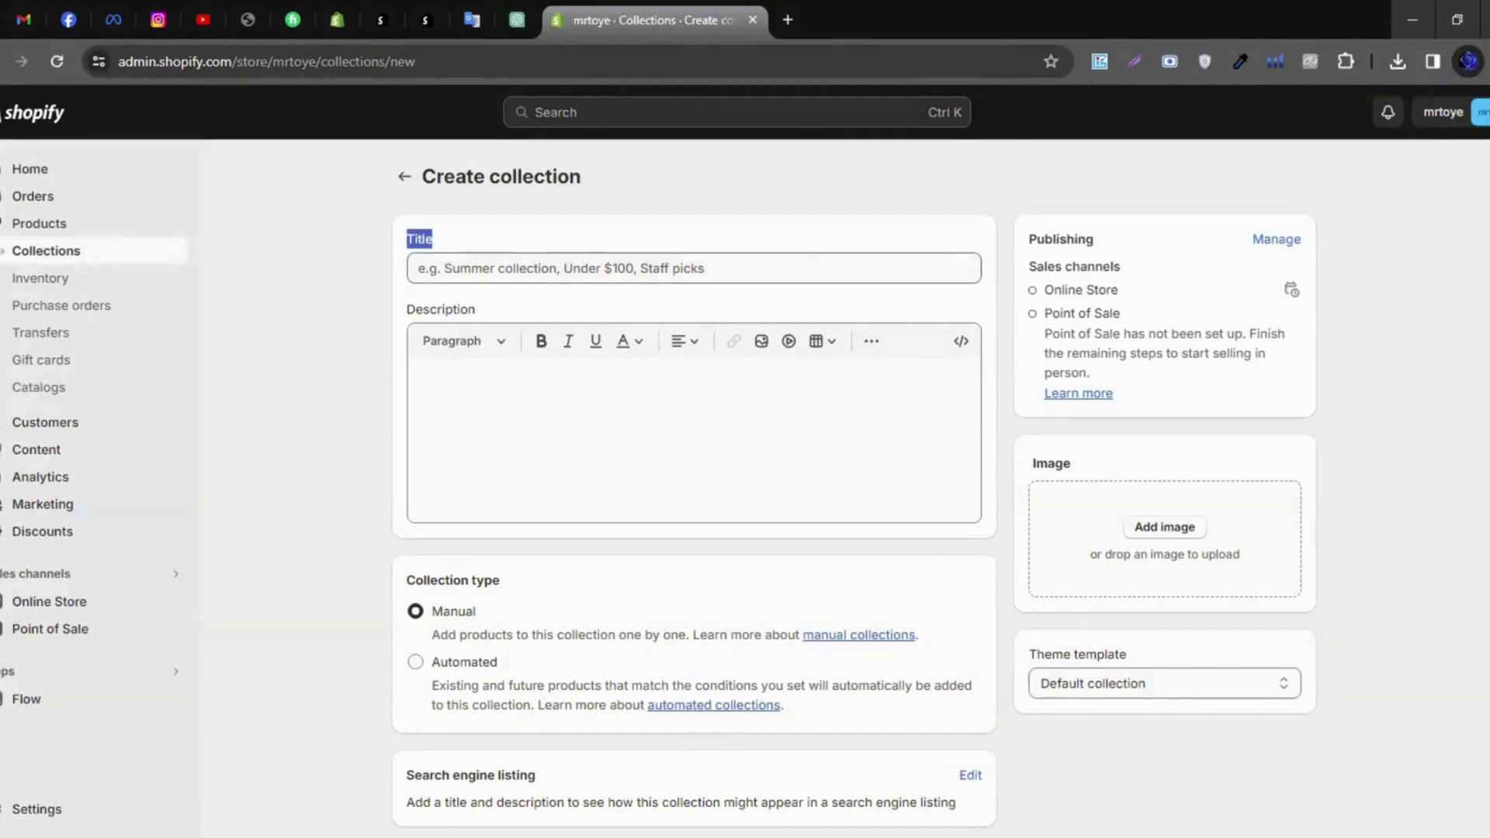
key(alt+Tab)
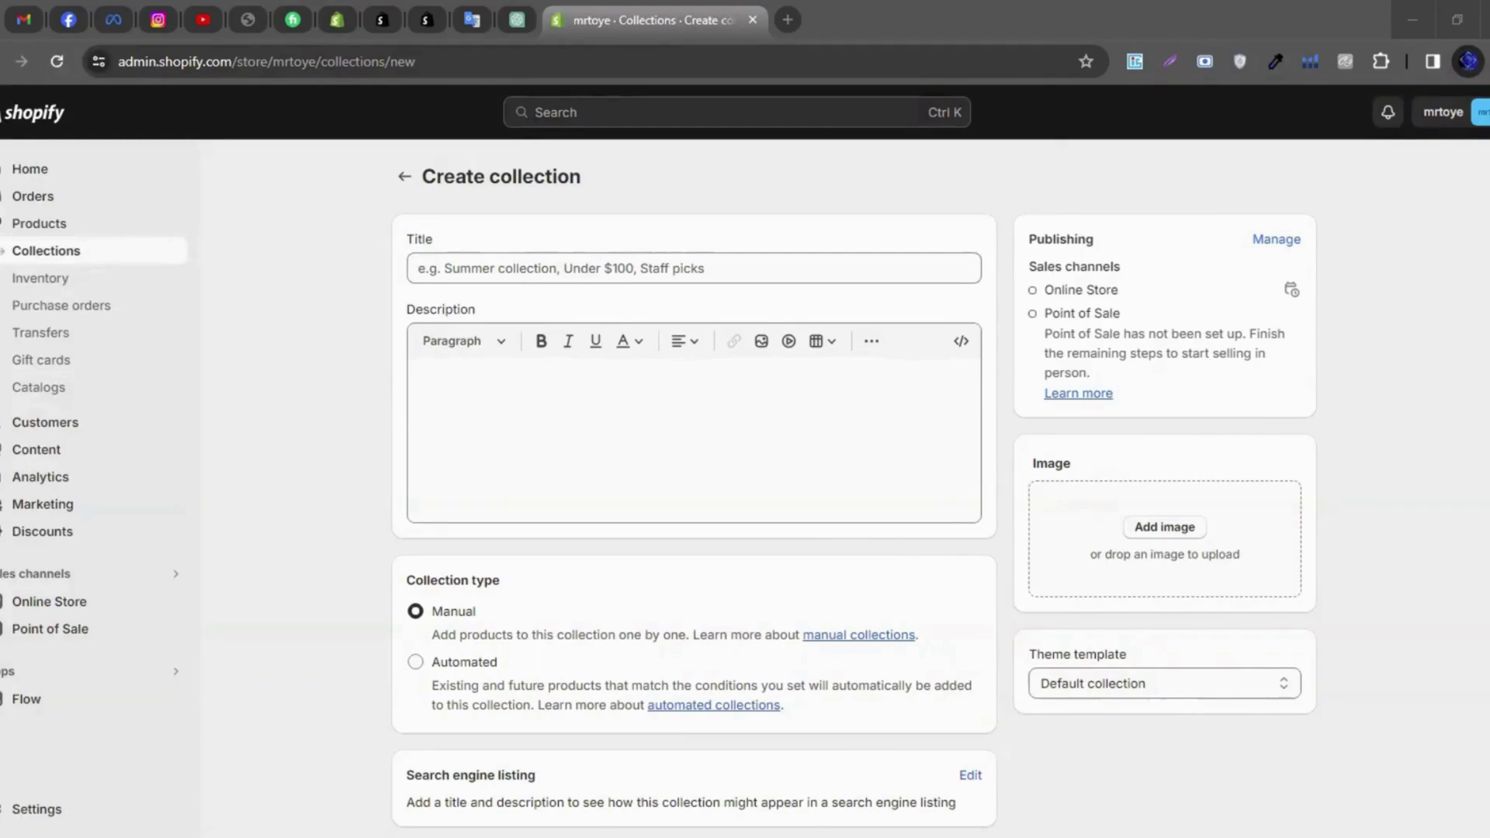
key(alt+Tab)
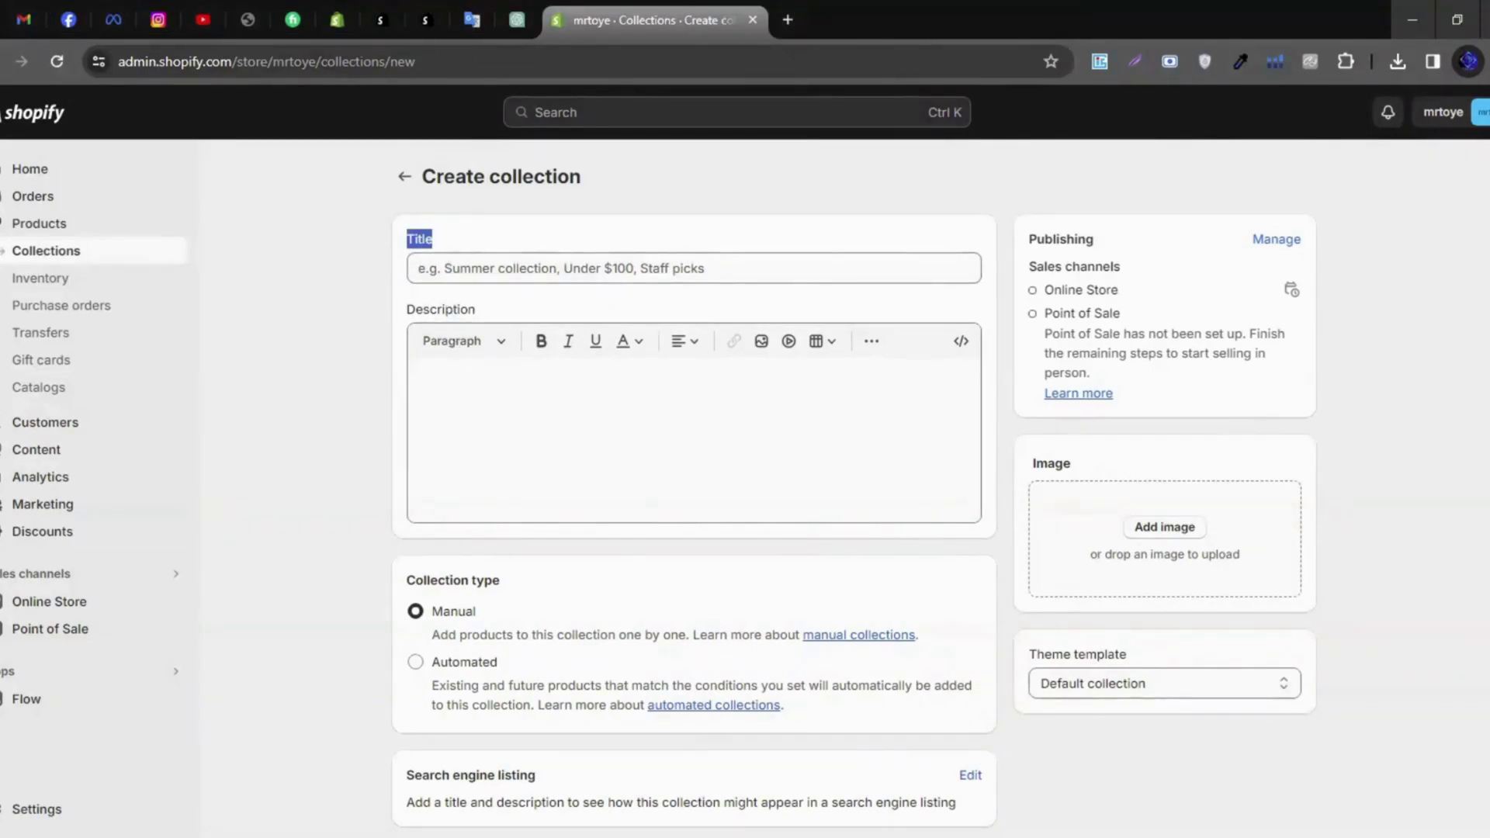
click(764, 836)
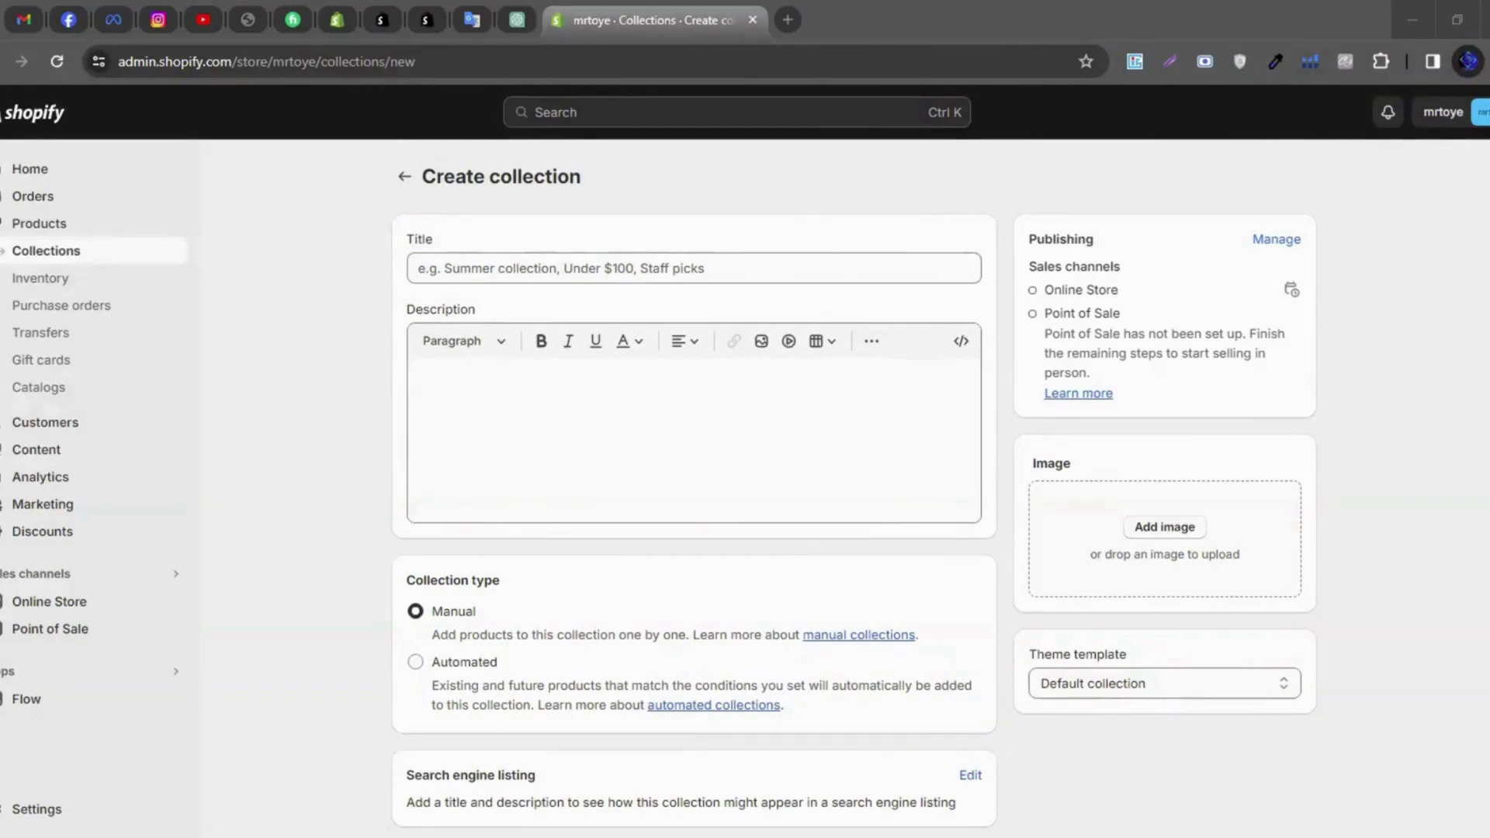
click(614, 269)
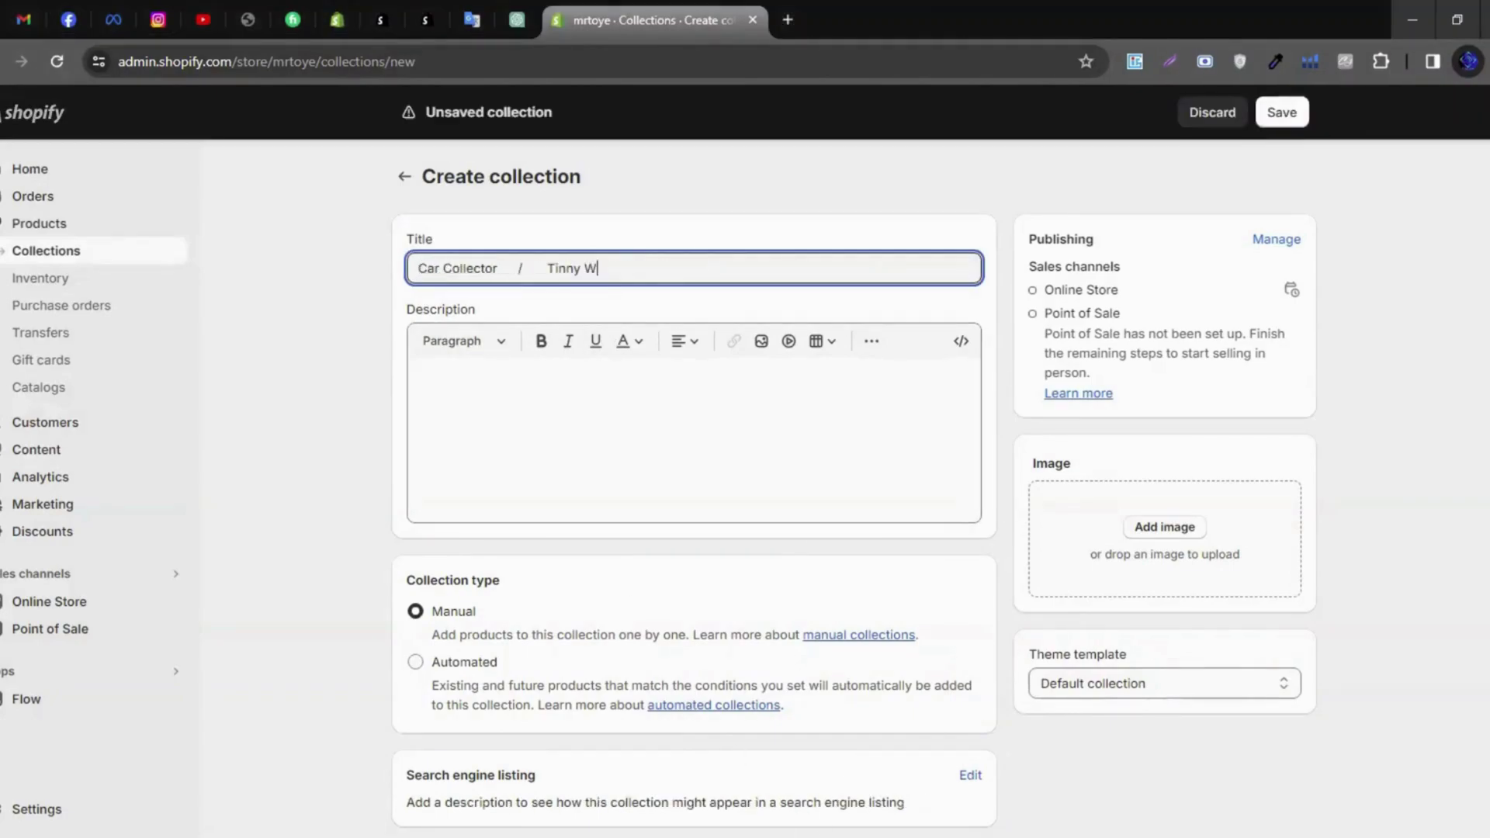
text(he)
text(als )
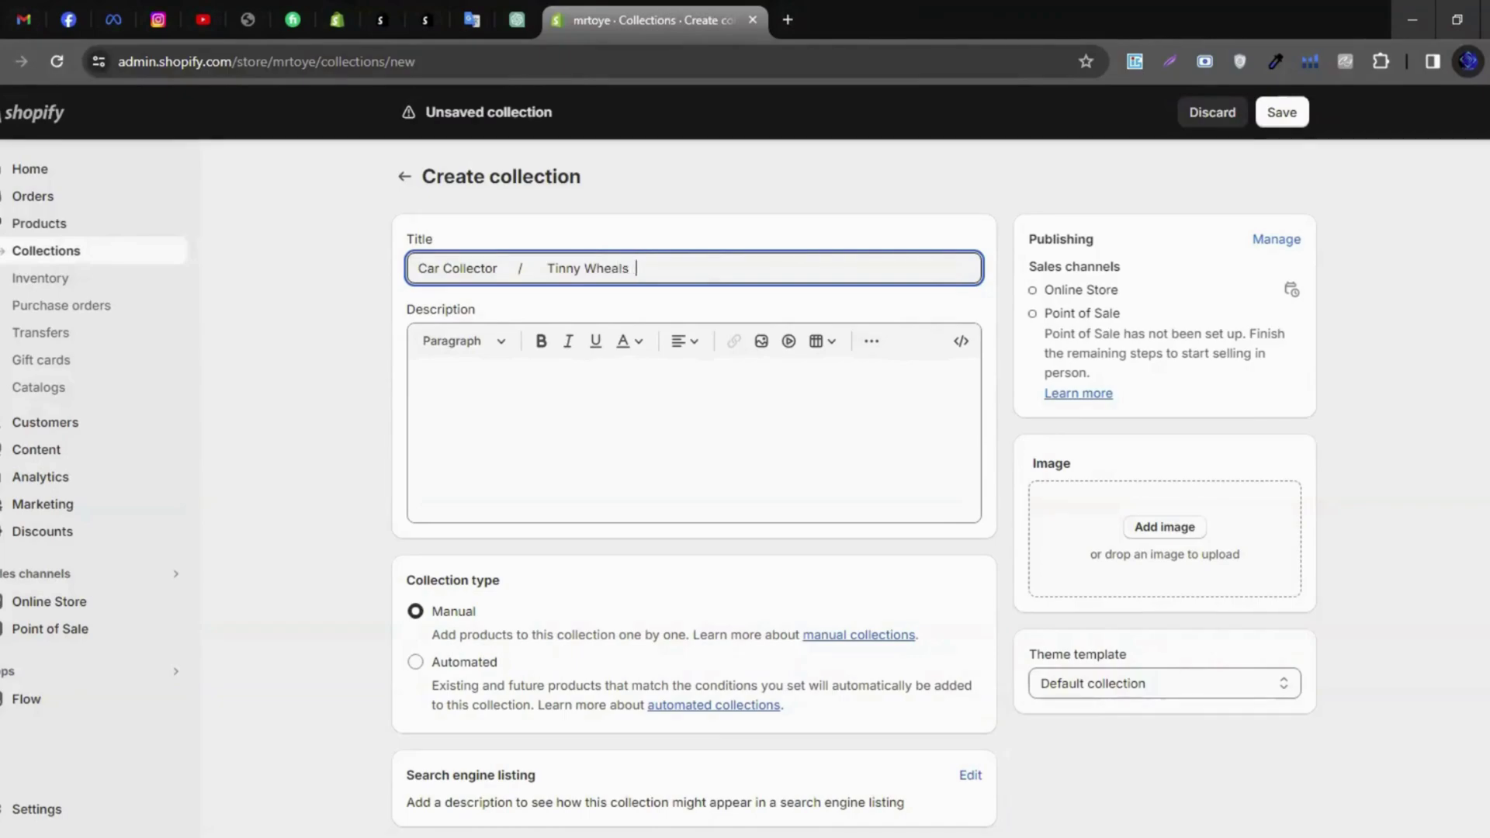
text( /      c)
- Title the new manual collection "Cars" and save it
key(BackSpace)
text(Cars)
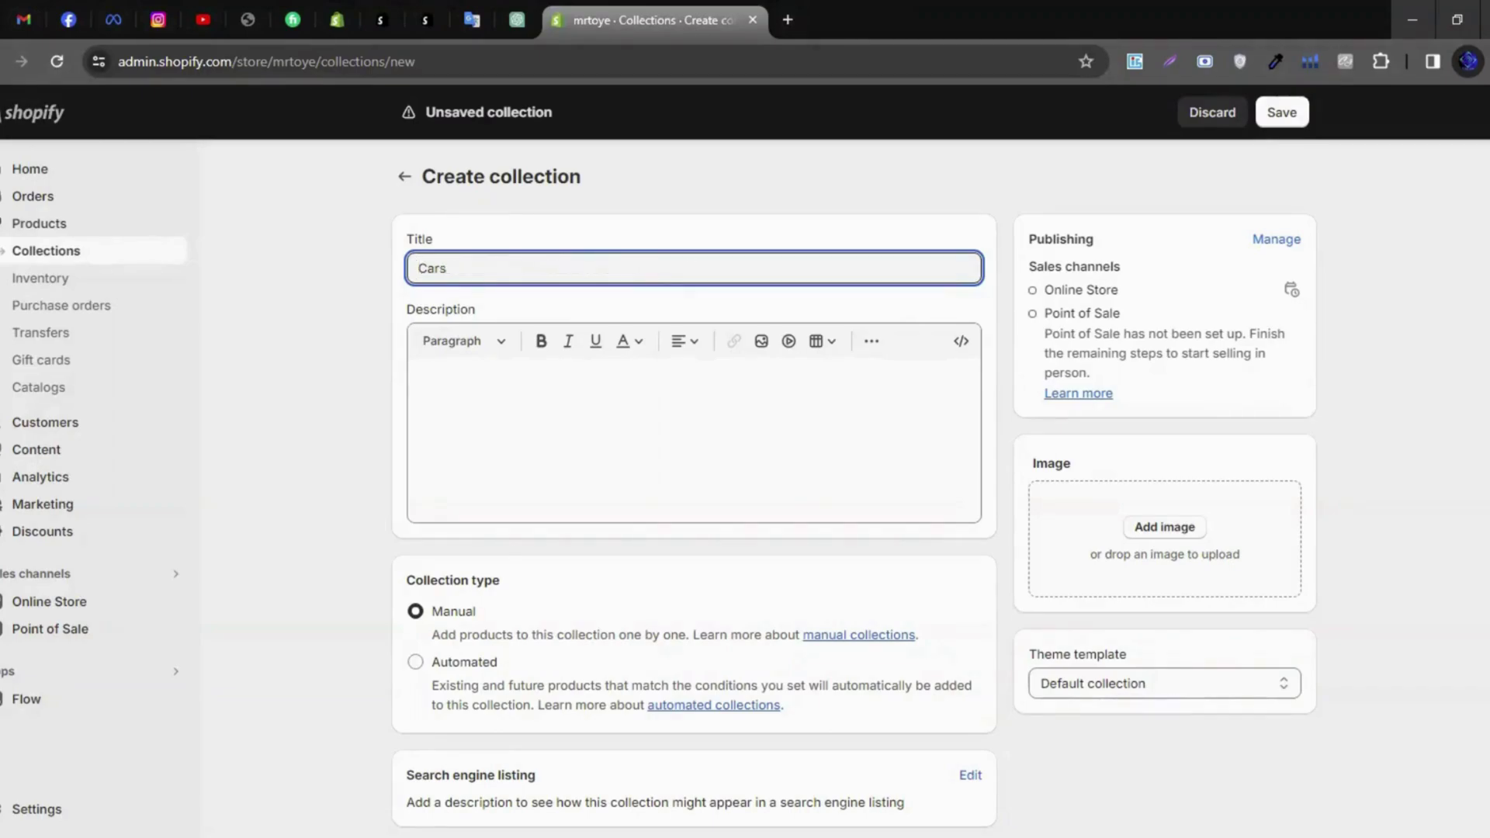
drag(500, 580, 407, 581)
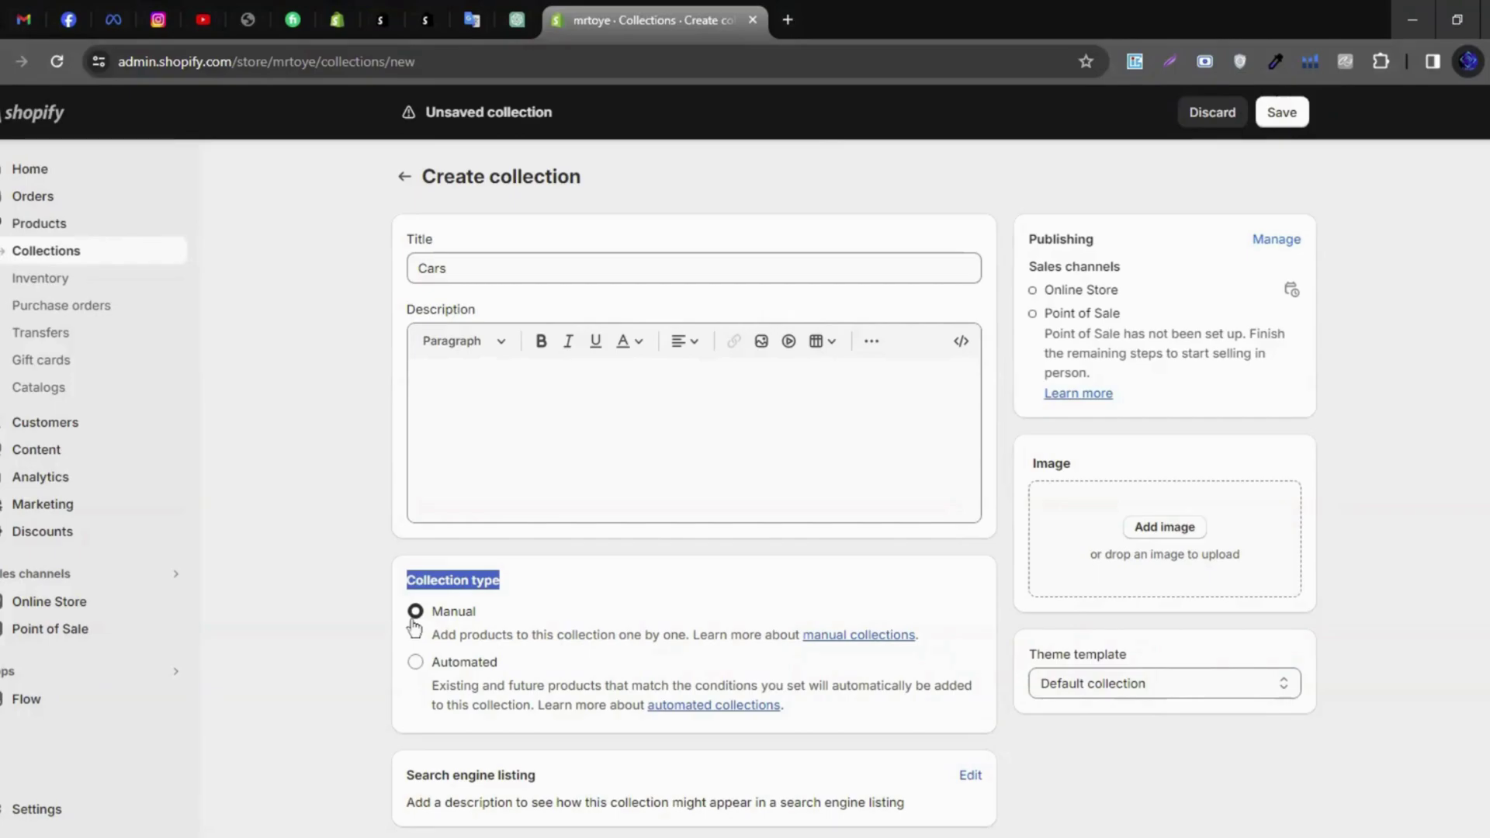
click(1285, 117)
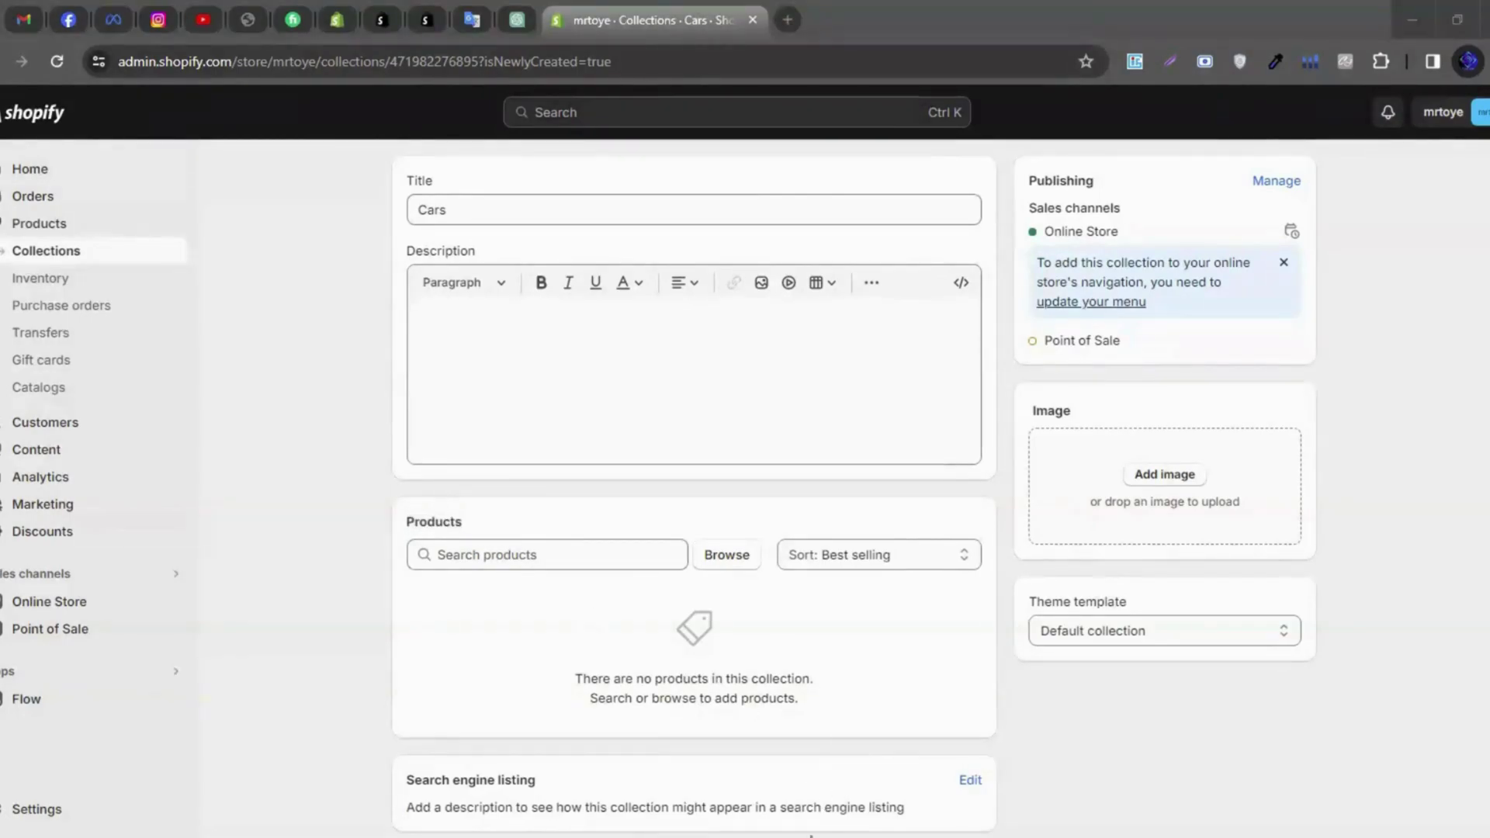
- Add the High-Speed 2.4G 4WD RC Drift Car product to the Cars collection
click(720, 562)
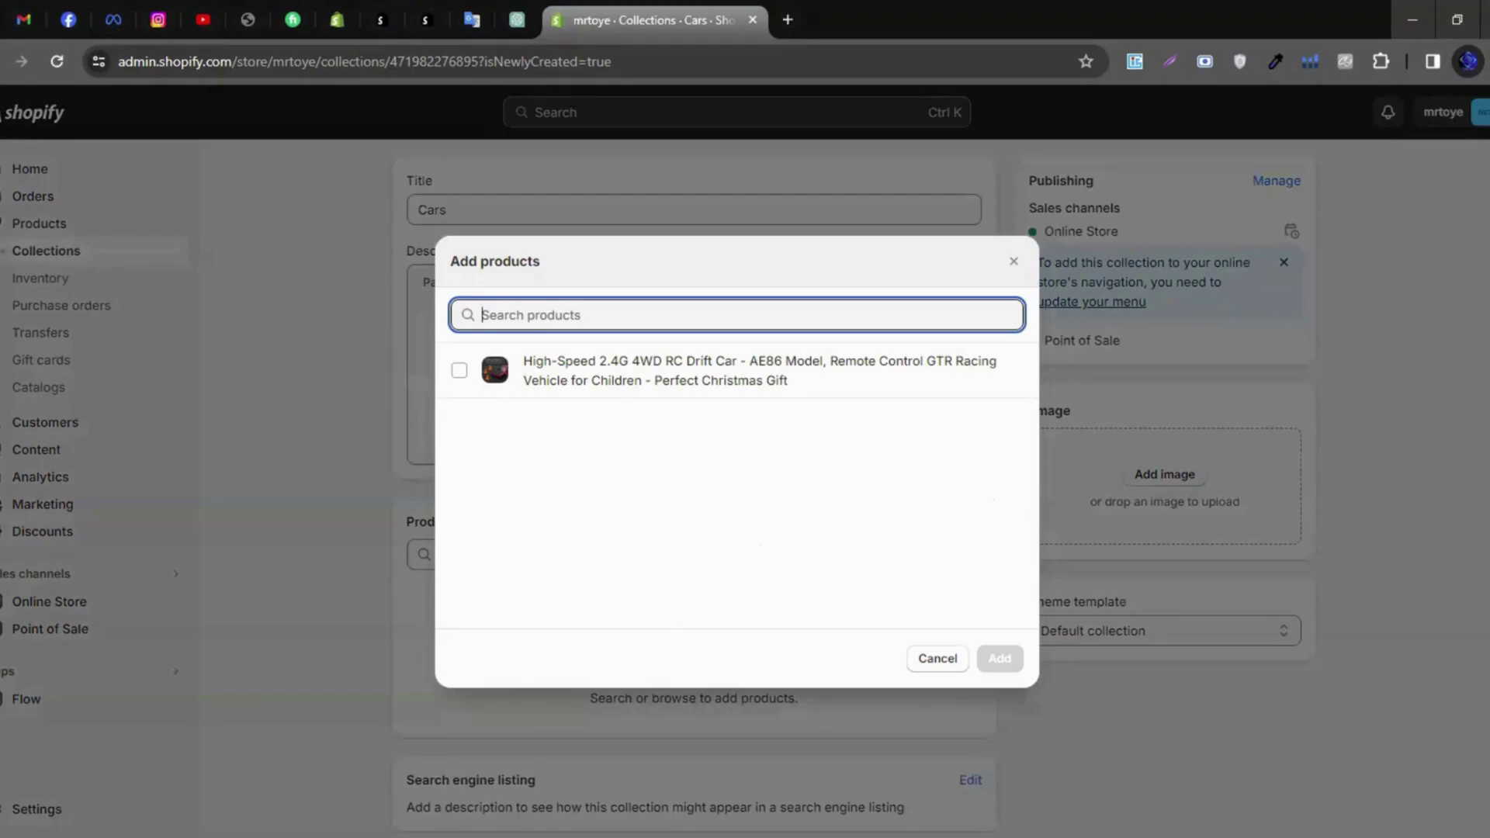
click(593, 380)
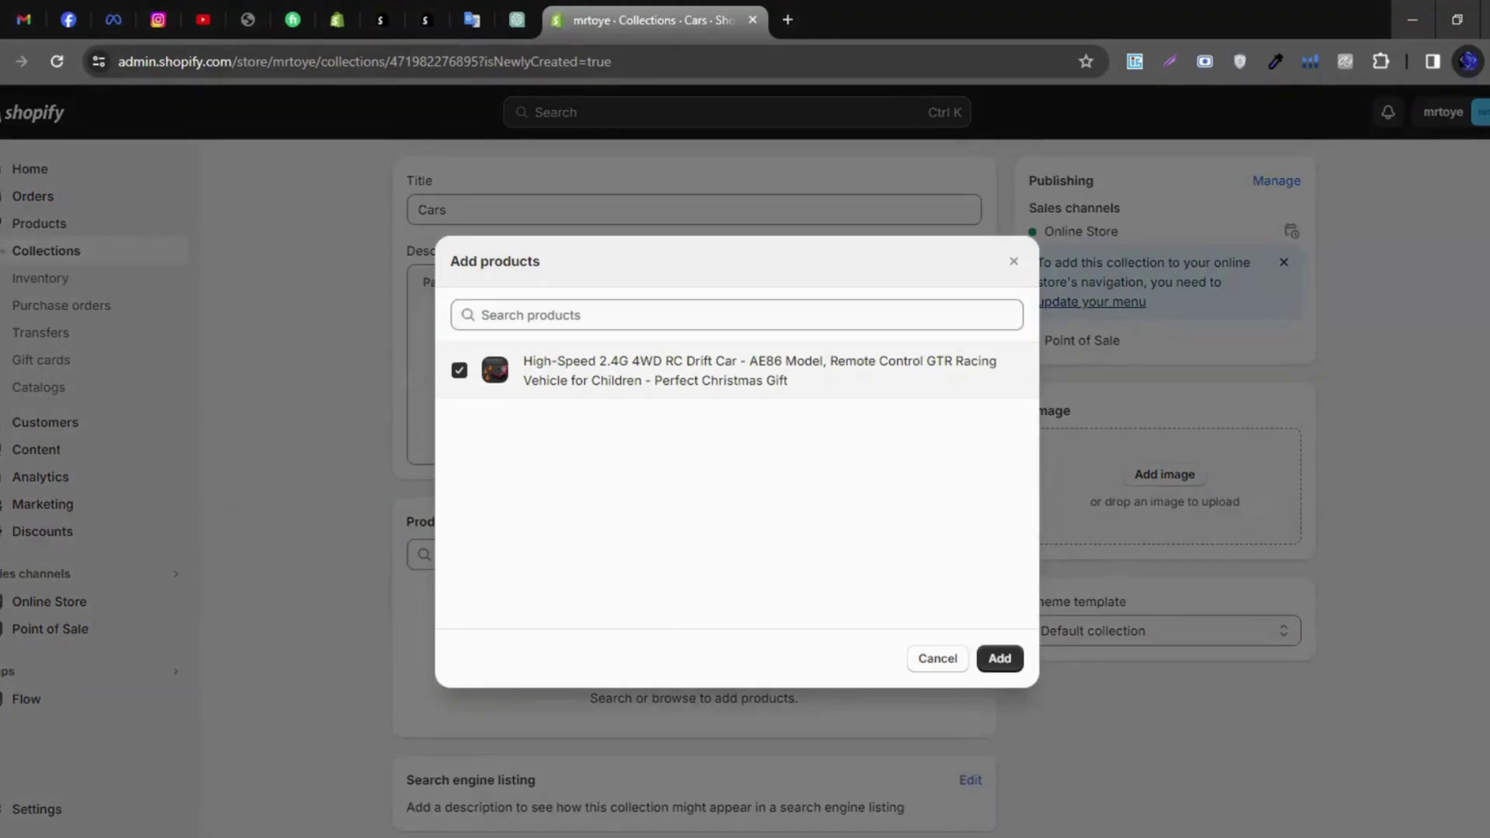
click(1001, 658)
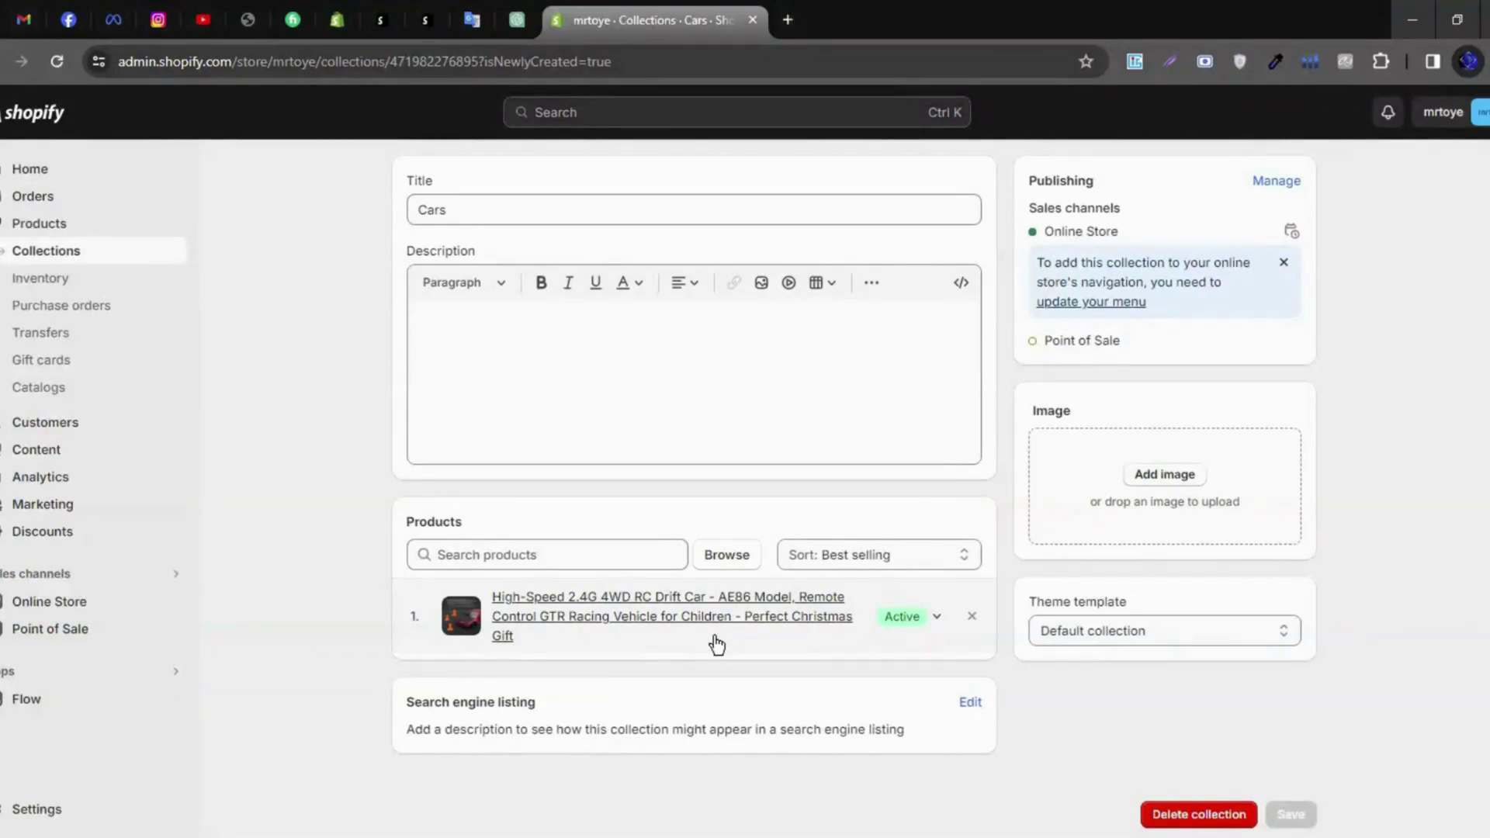
click(969, 564)
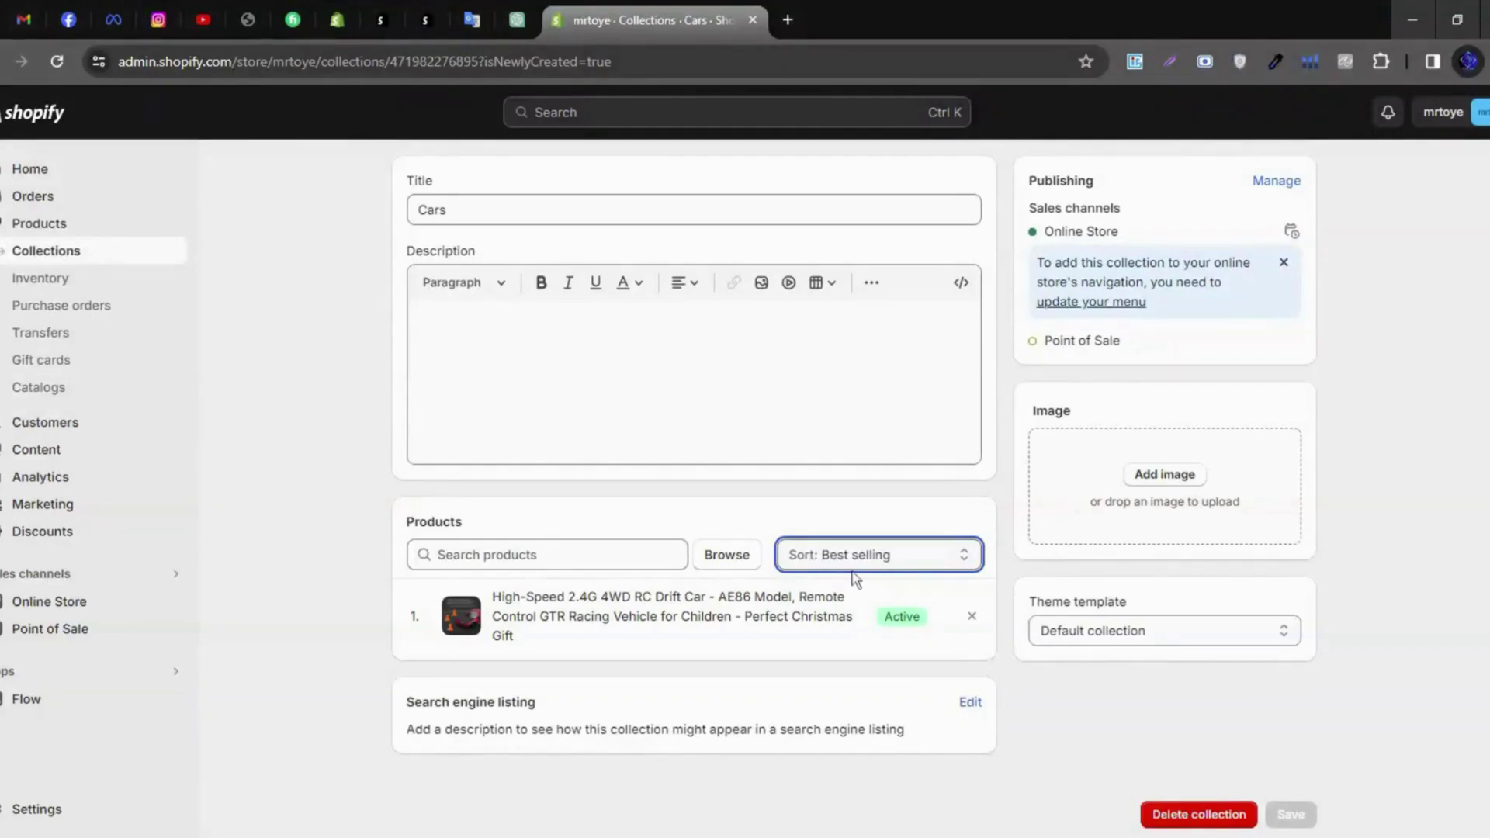
scroll(658, 631, up, 1)
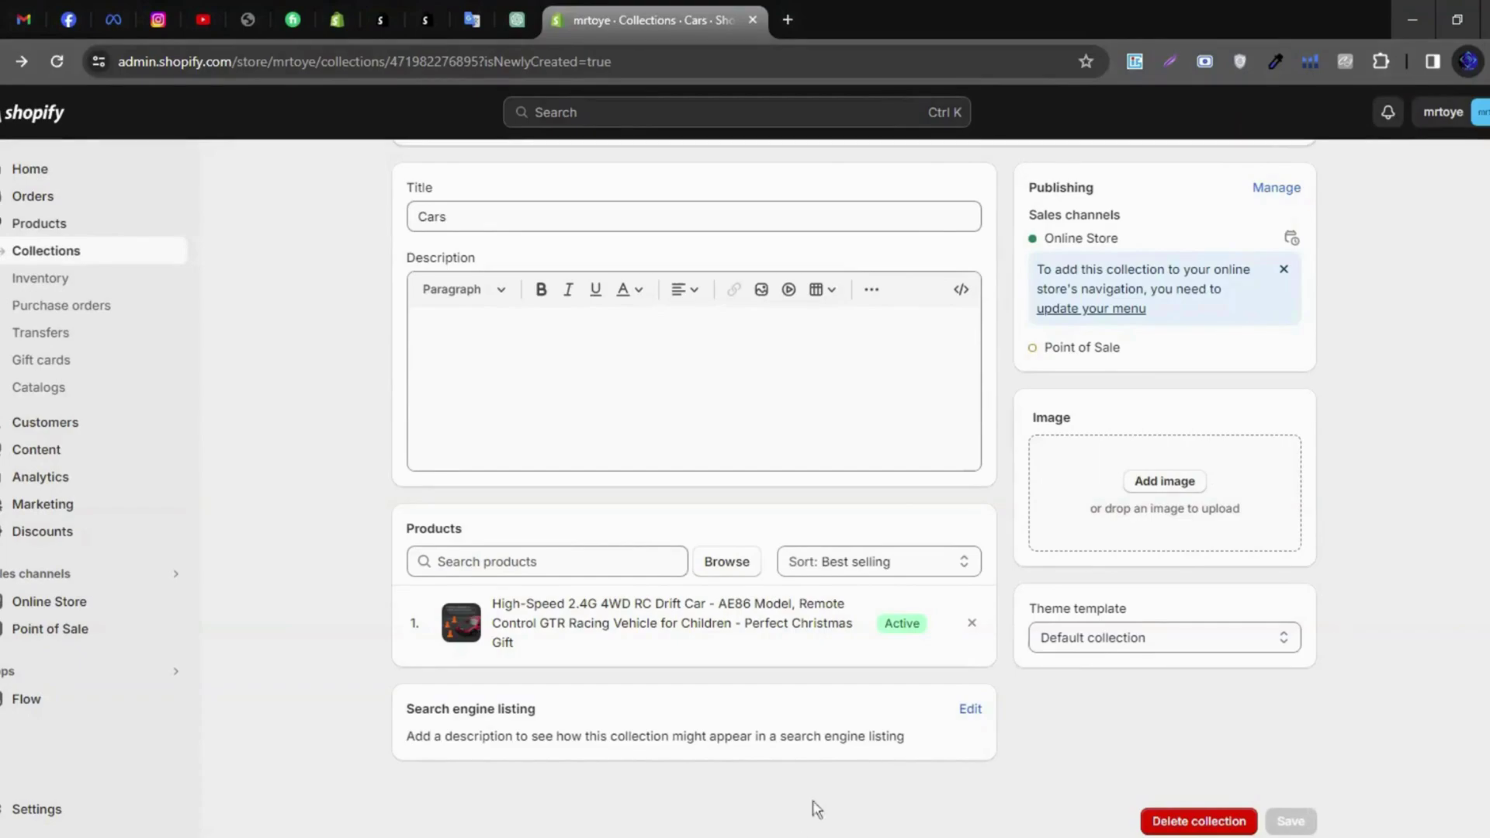
drag(1028, 419, 1082, 424)
click(907, 837)
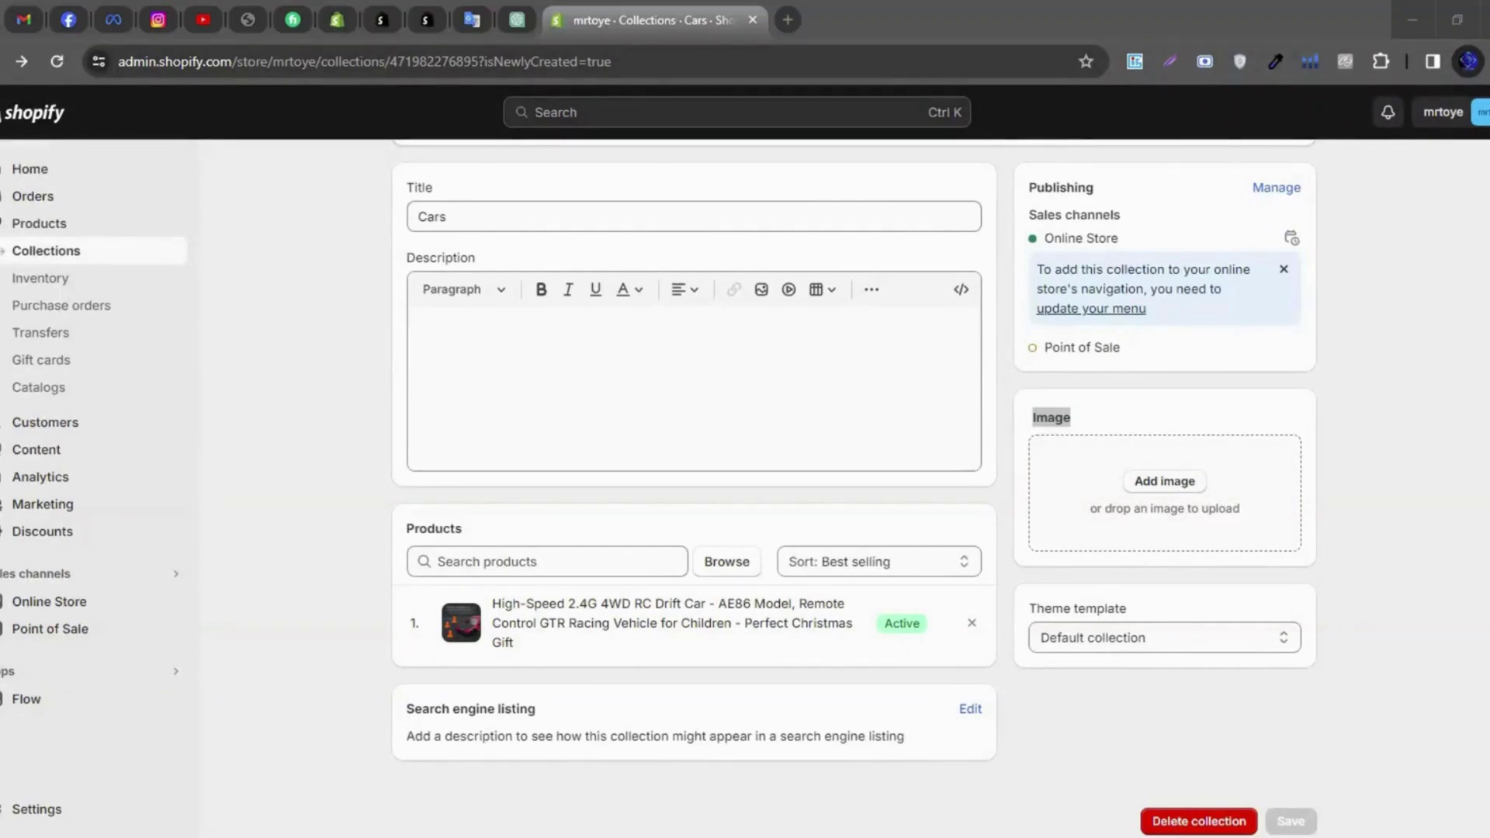
click(873, 836)
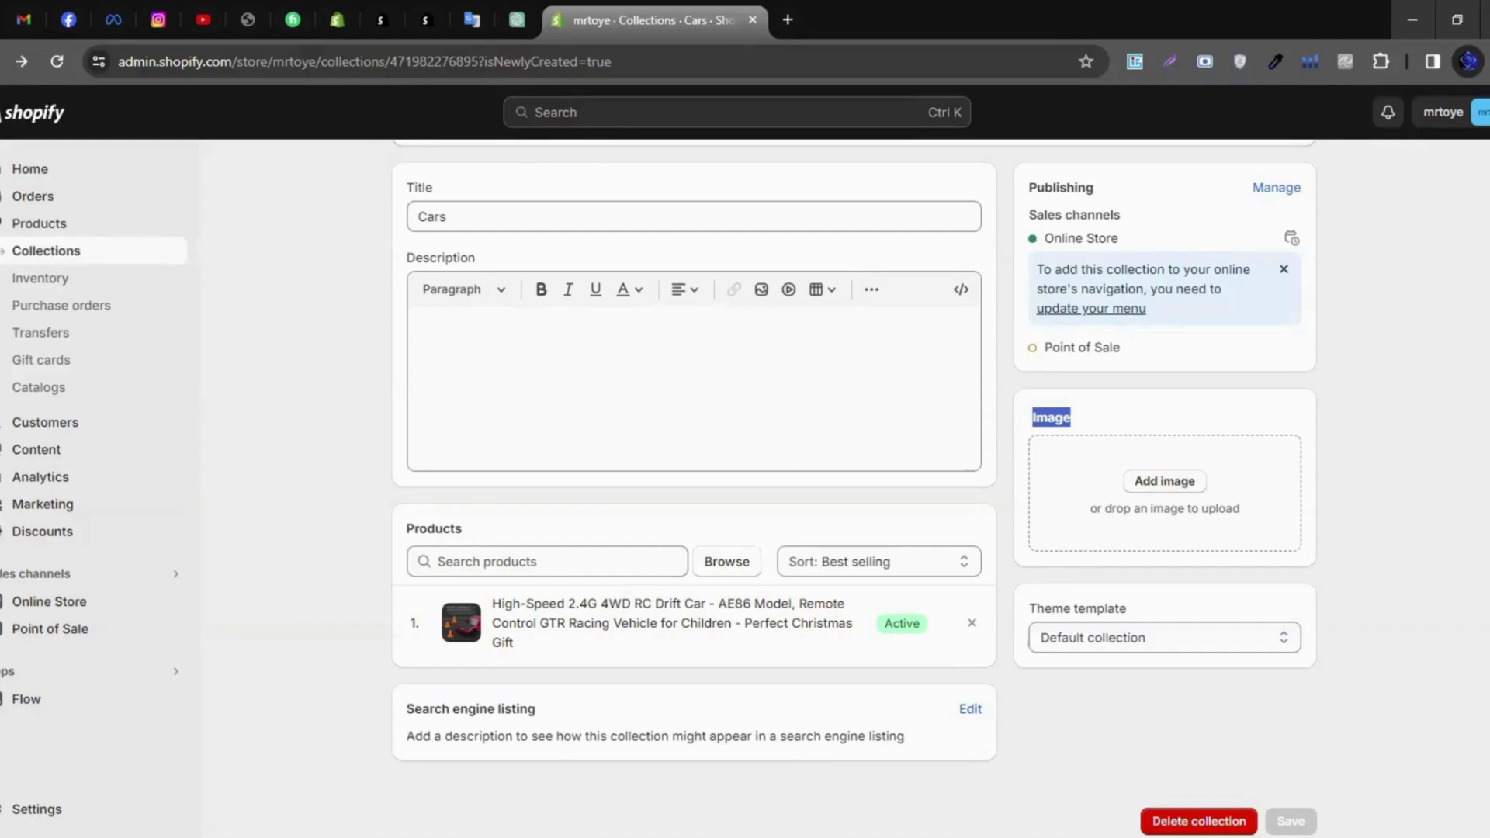
- Add the picture of the red RC car with its accessories as the collection image and save the collection
click(1170, 490)
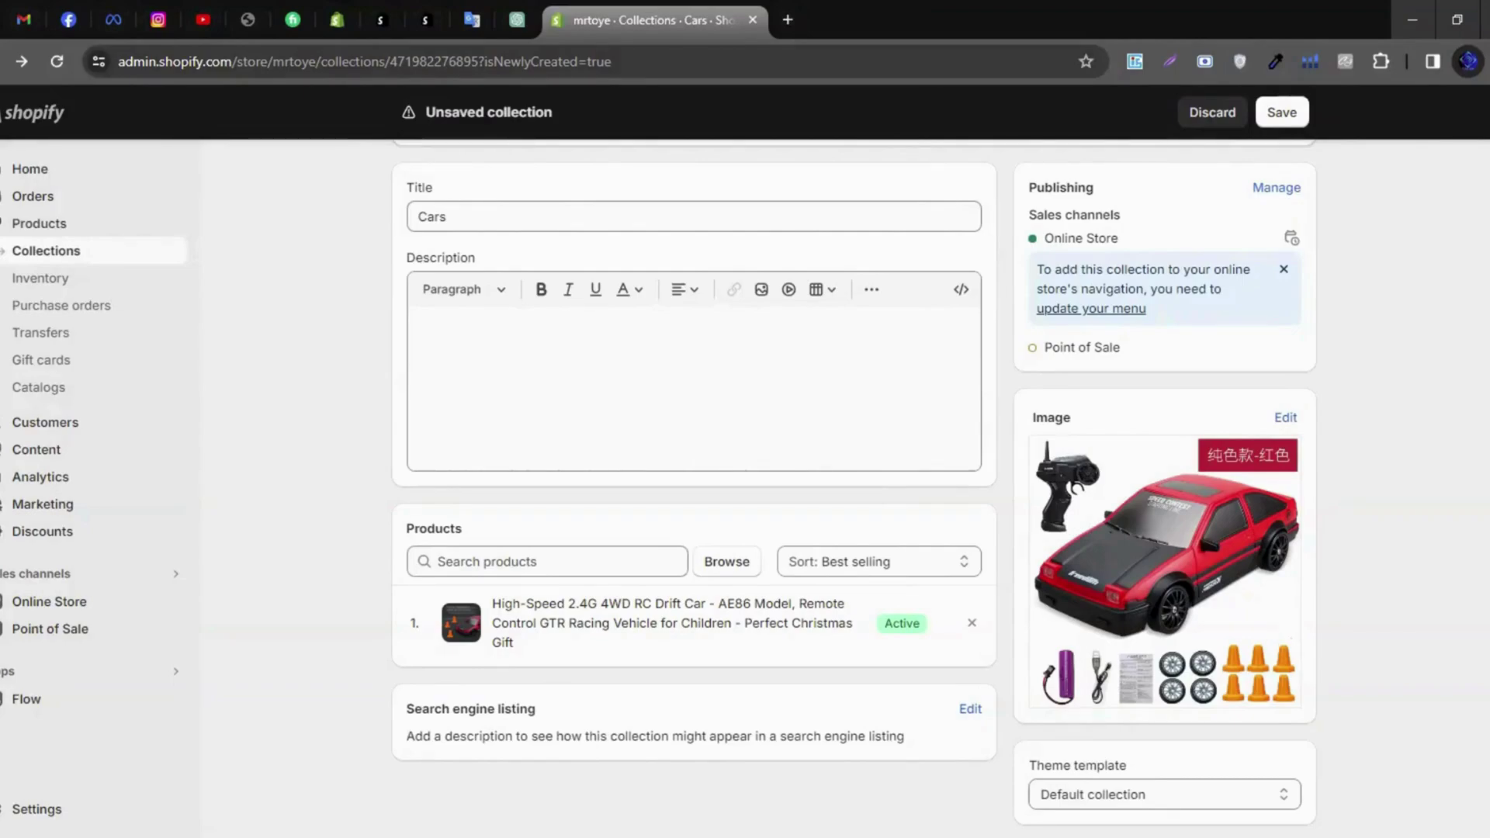
click(1280, 114)
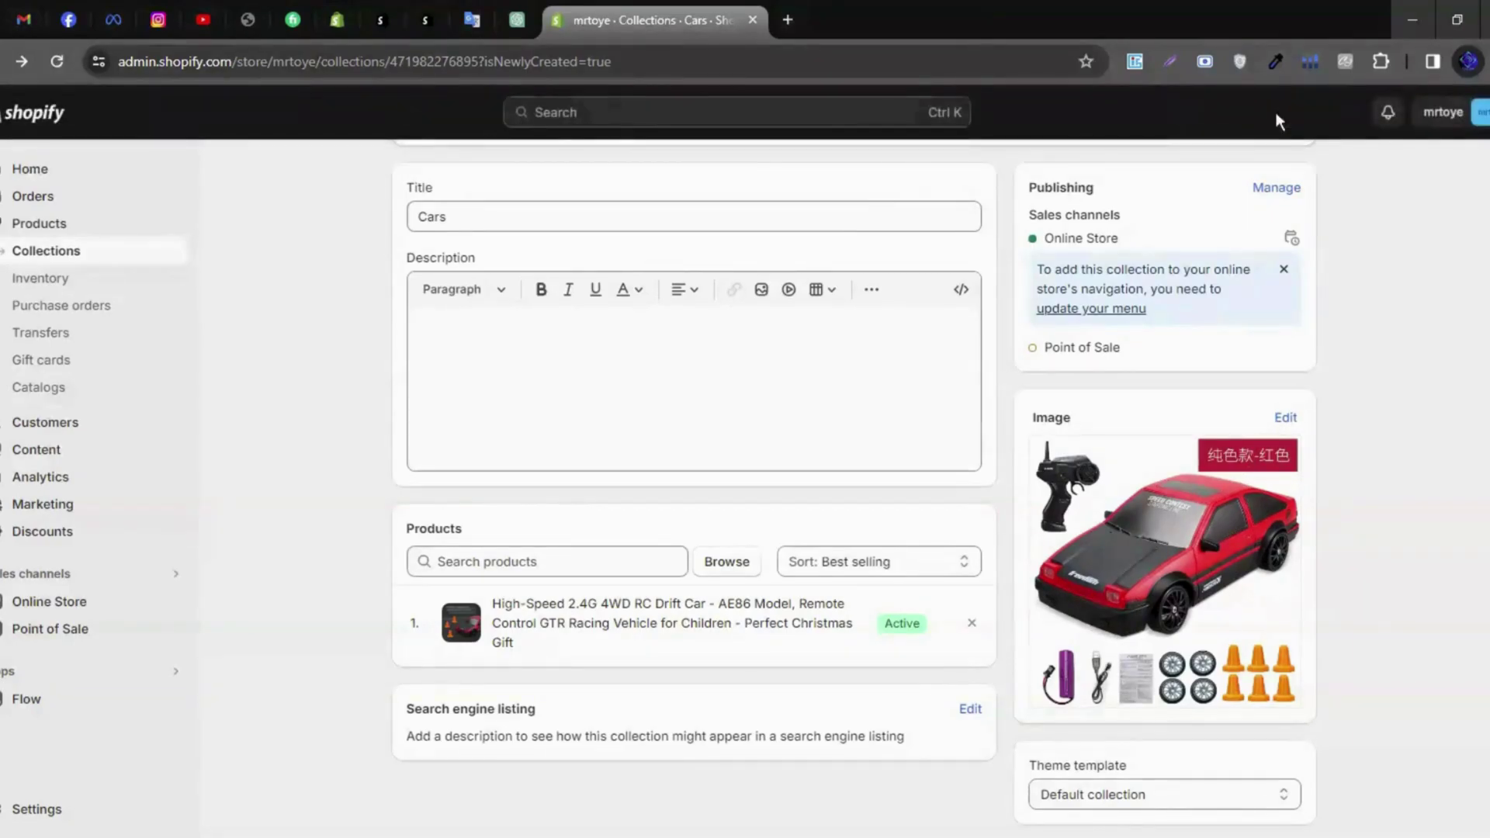
- Edit the search engine listing of the Cars collection and set its SEO title to "Cars"
drag(405, 709, 548, 720)
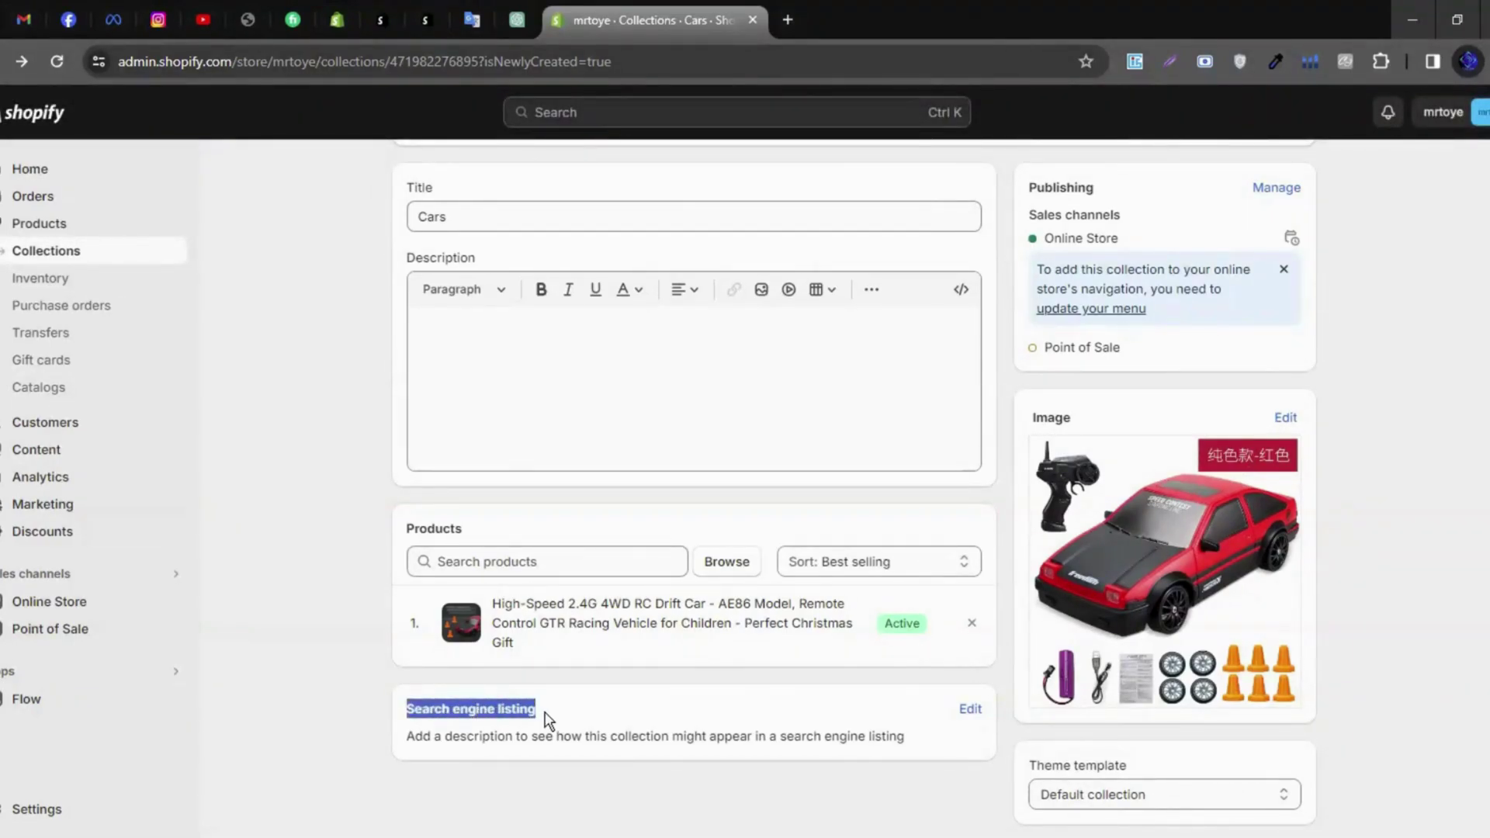
click(969, 709)
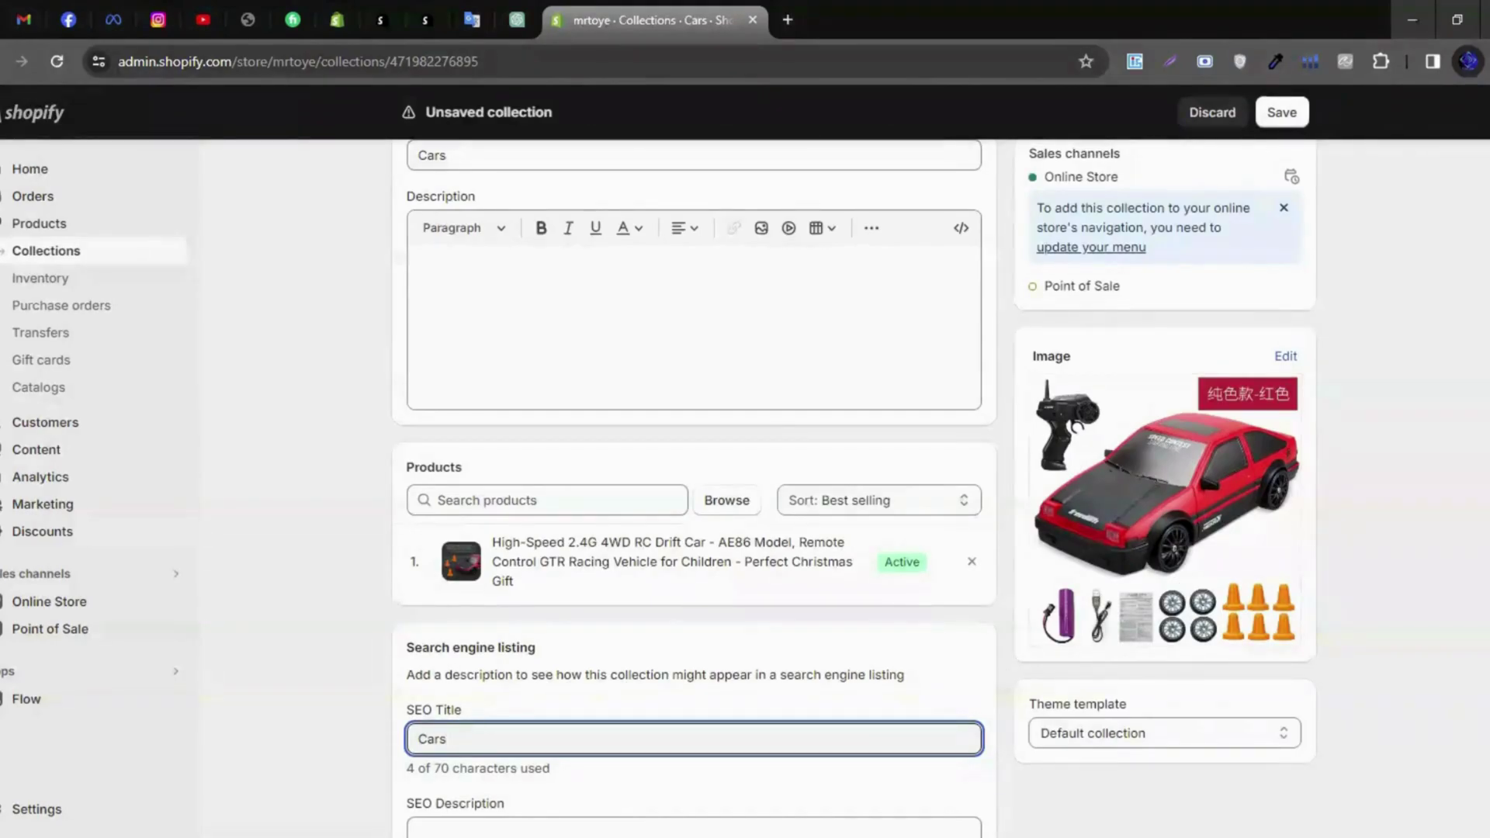
scroll(987, 659, down, 4)
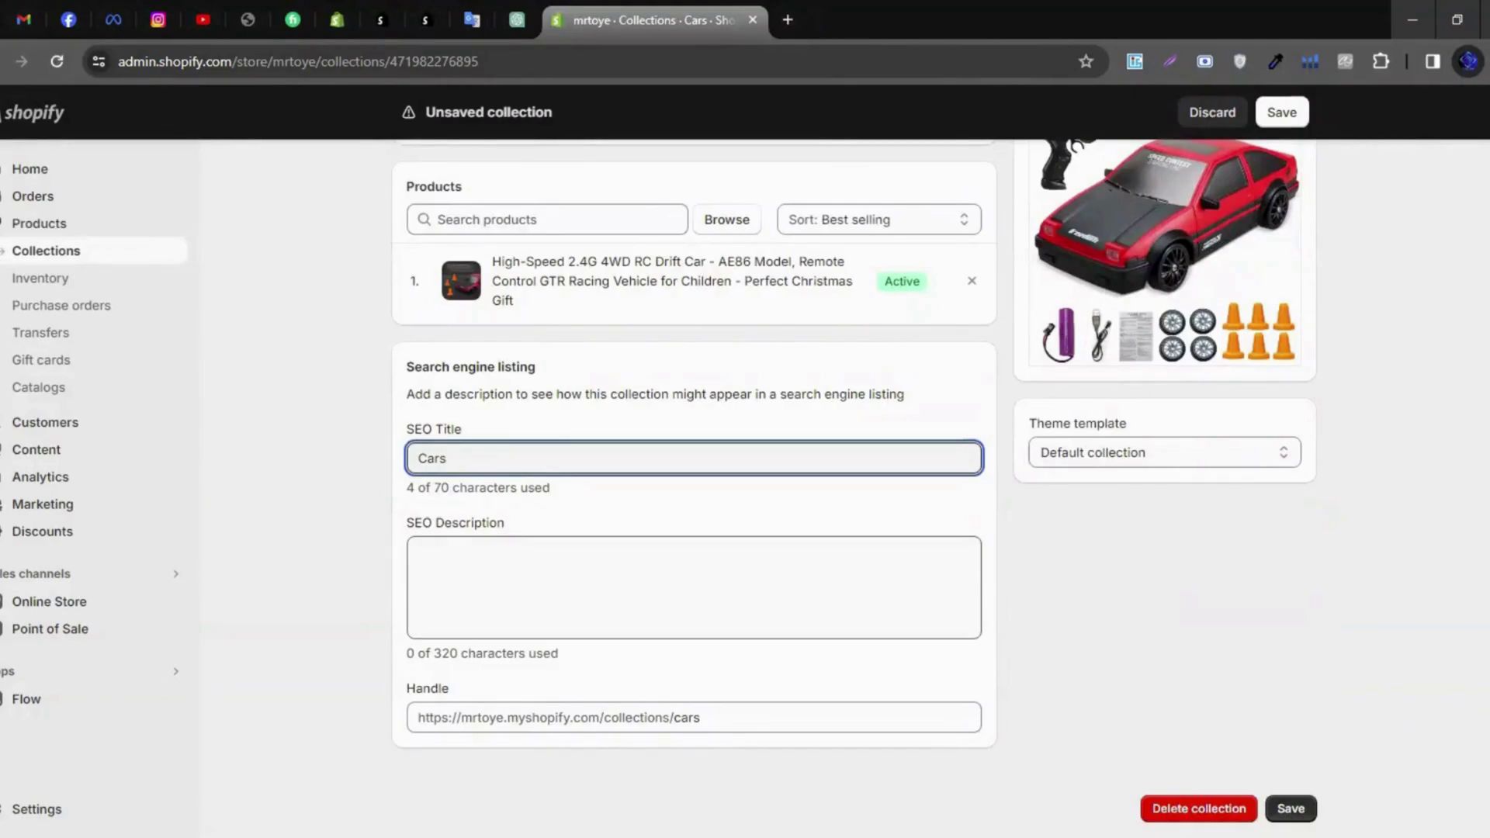
scroll(694, 465, up, 5)
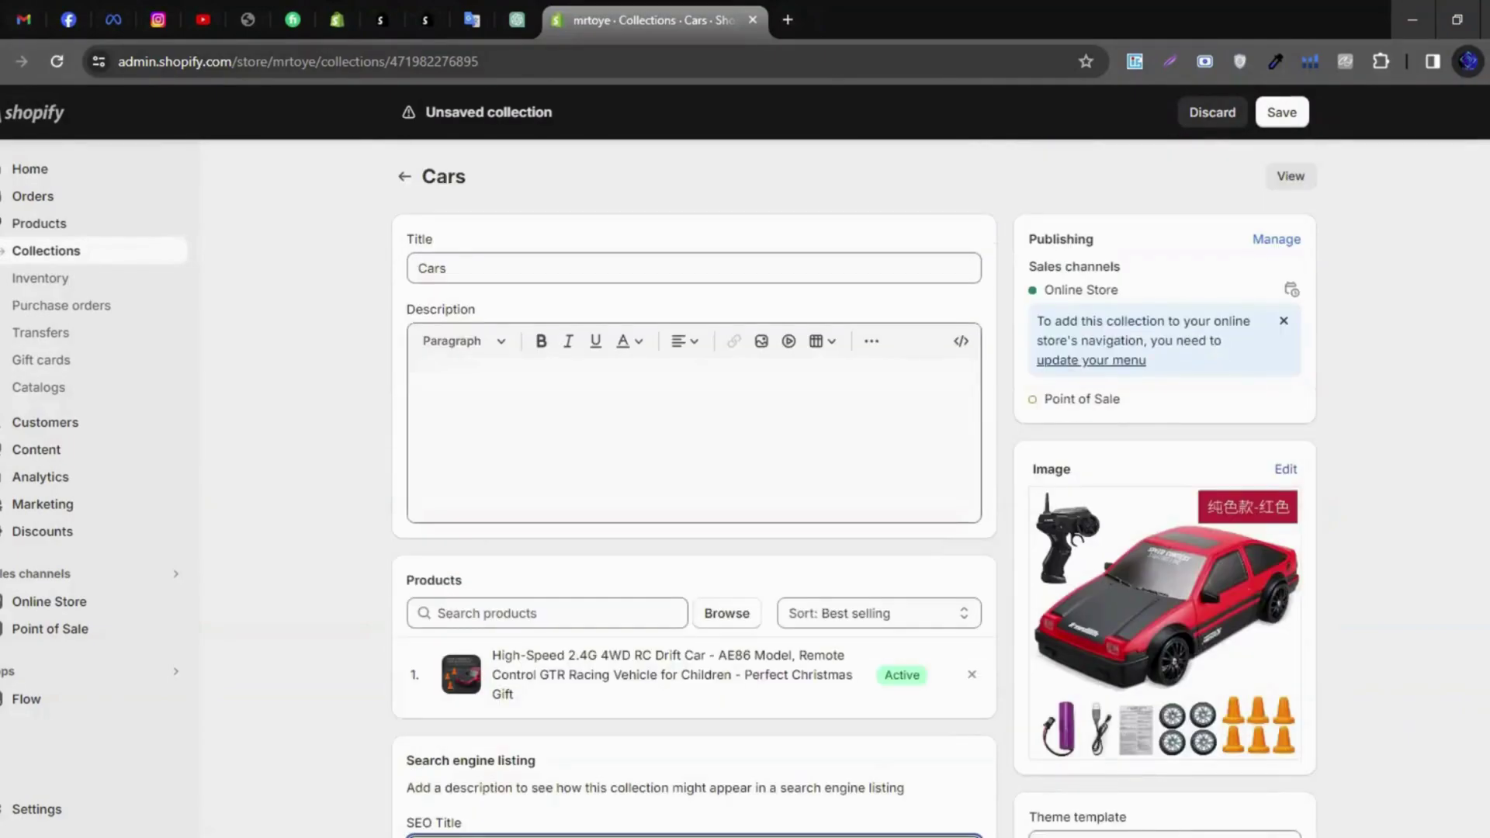
scroll(695, 466, down, 5)
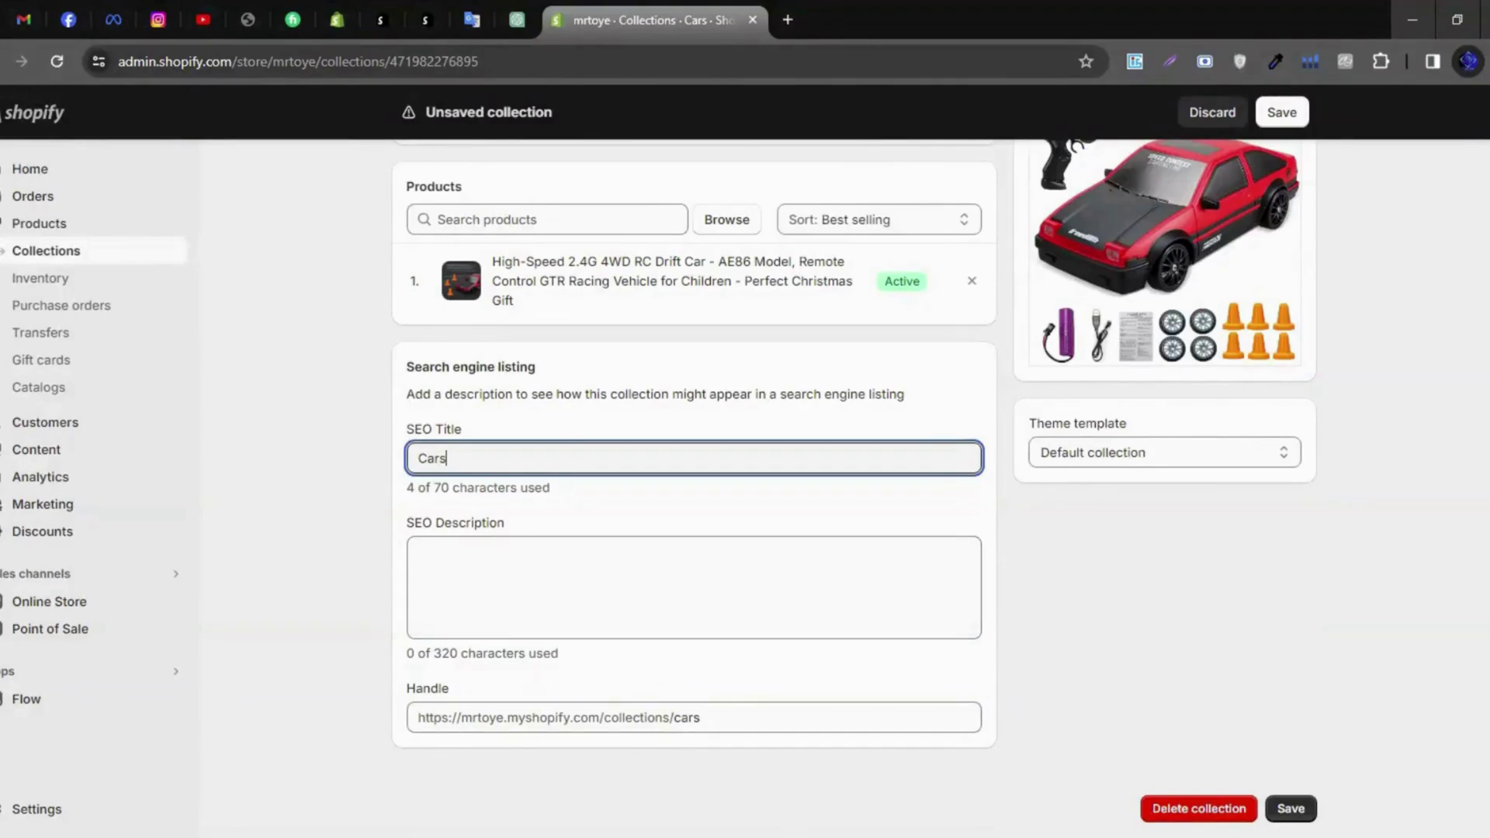
- Paste the toy car text starting "Discover endless joy for your little ones" as the SEO description and save the collection
click(694, 587)
text(Discover endless joy for your little ones with our captivating toy car collection. From sleek race cars to rugged off-road adventures, each miniature vehicle sparks imagination and endless play. Built with meticulous detail and vibrant colors, our toy cars ensure hours of entertainment for young enthusiasts. Explore our diverse selection, featuring iconic models and unique designs, crafted to stimulate creativity and motor skills. Unleash the excitement of playtime with our quality toy cars, designed to fuel the thrill of little imaginations and provide hours of wholesome fun)
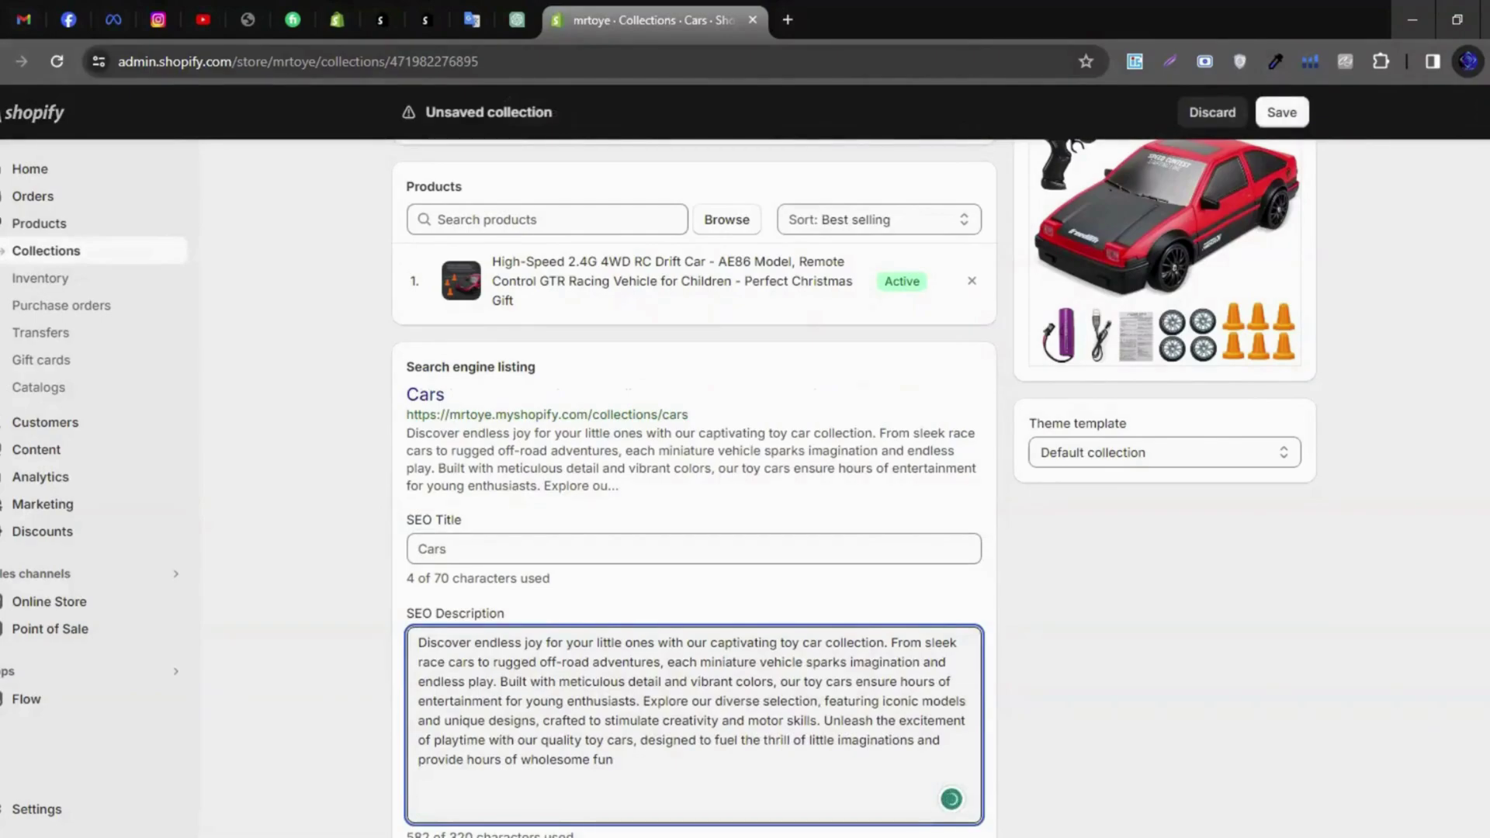
scroll(695, 481, down, 3)
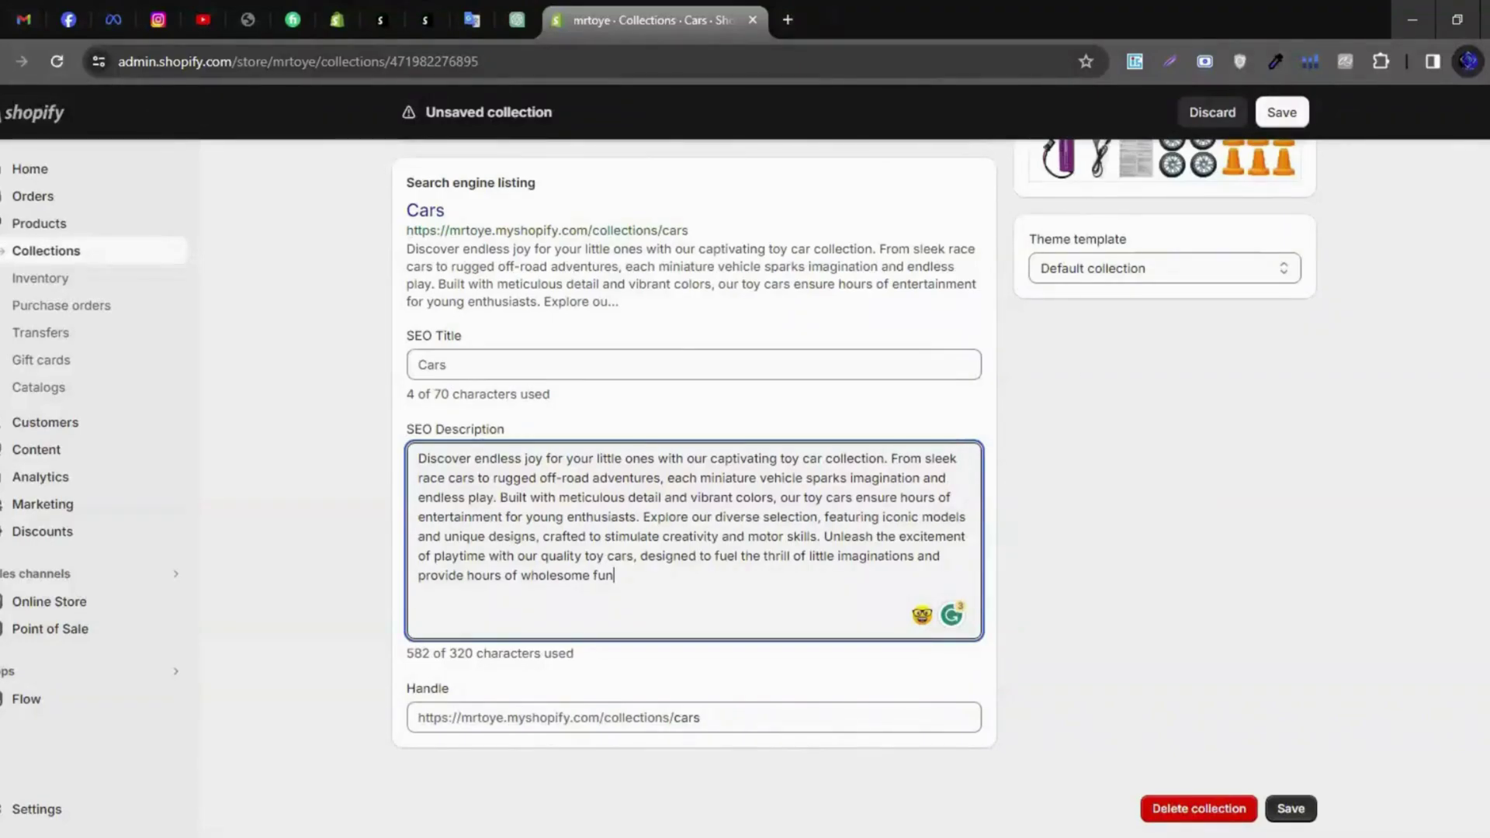
click(1279, 114)
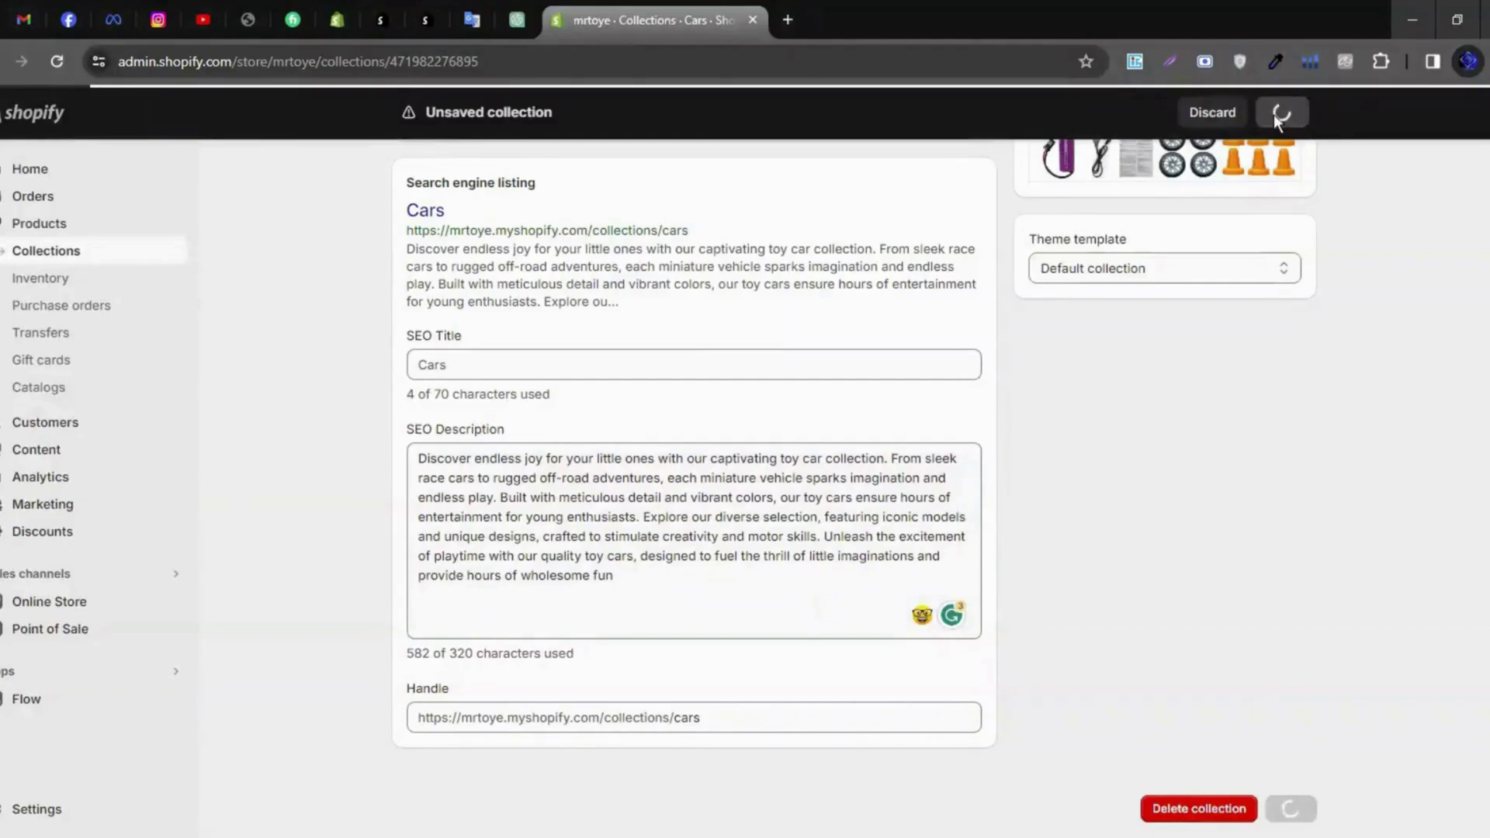
scroll(897, 802, up, 8)
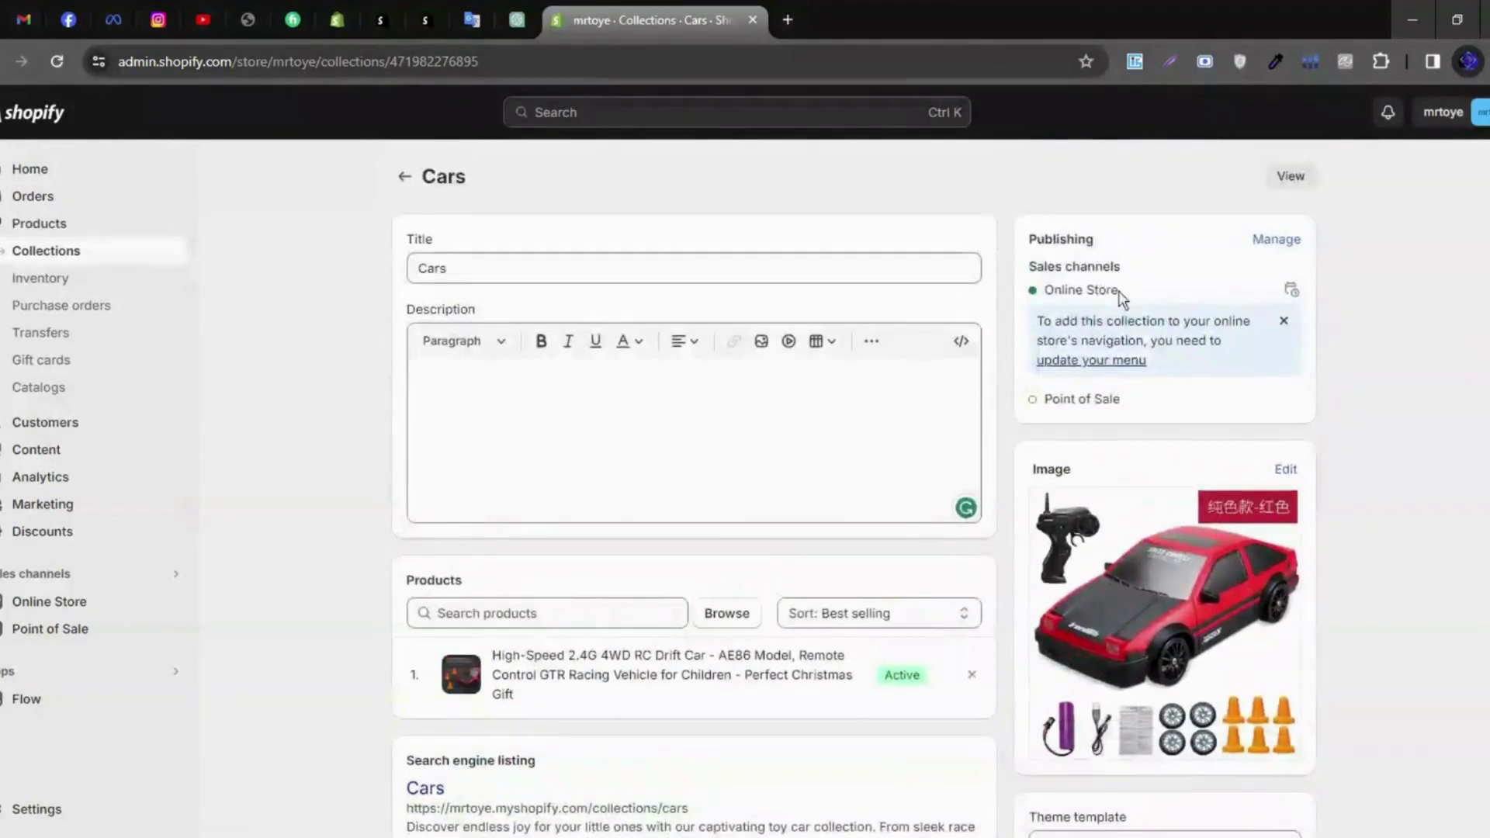
- Review which sales channels the Cars collection is published to, without changing the selection
drag(1028, 240, 1119, 242)
click(1094, 256)
drag(1026, 266, 1133, 275)
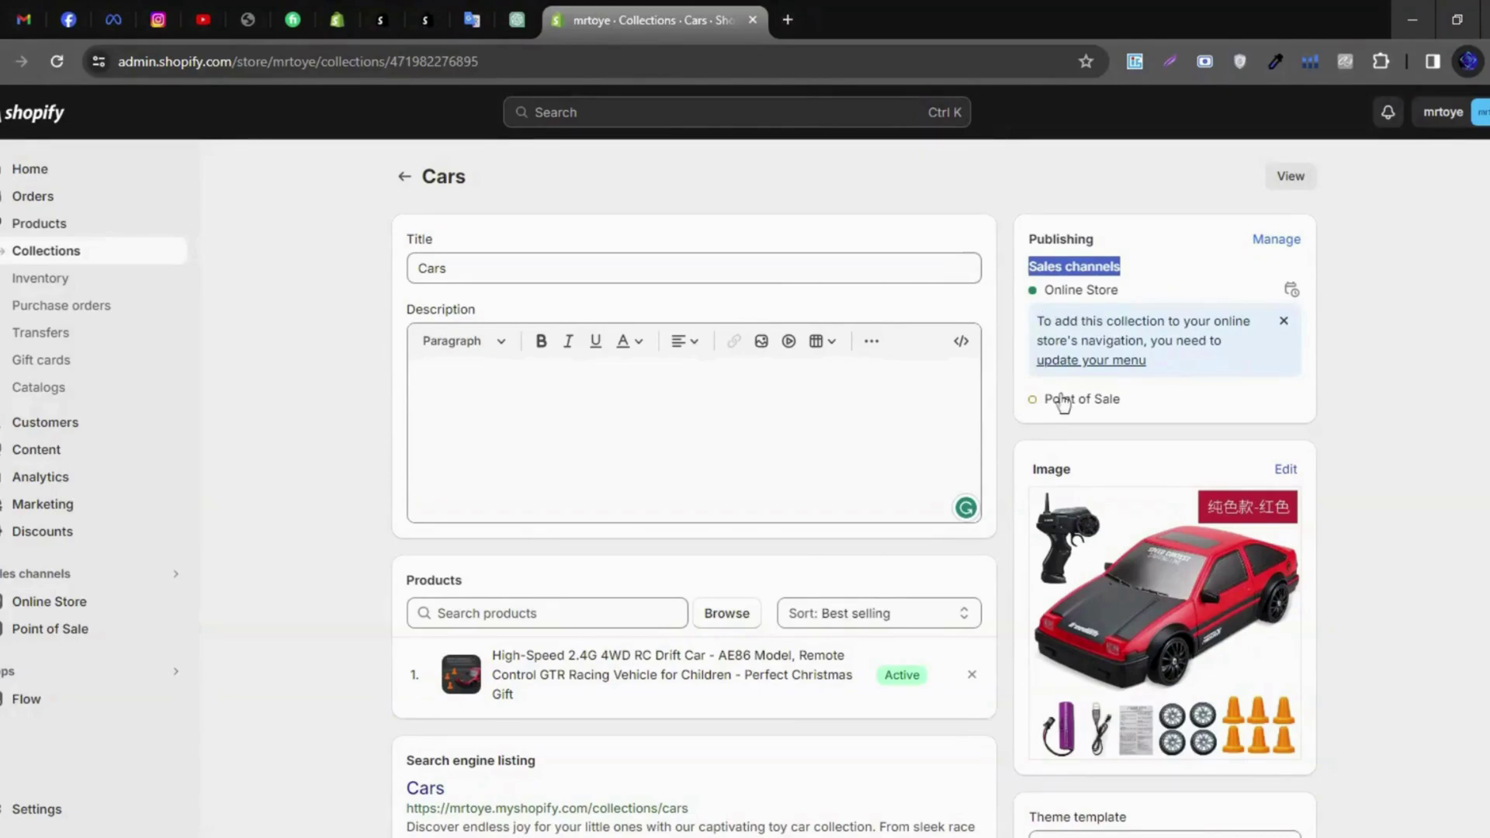
click(1273, 242)
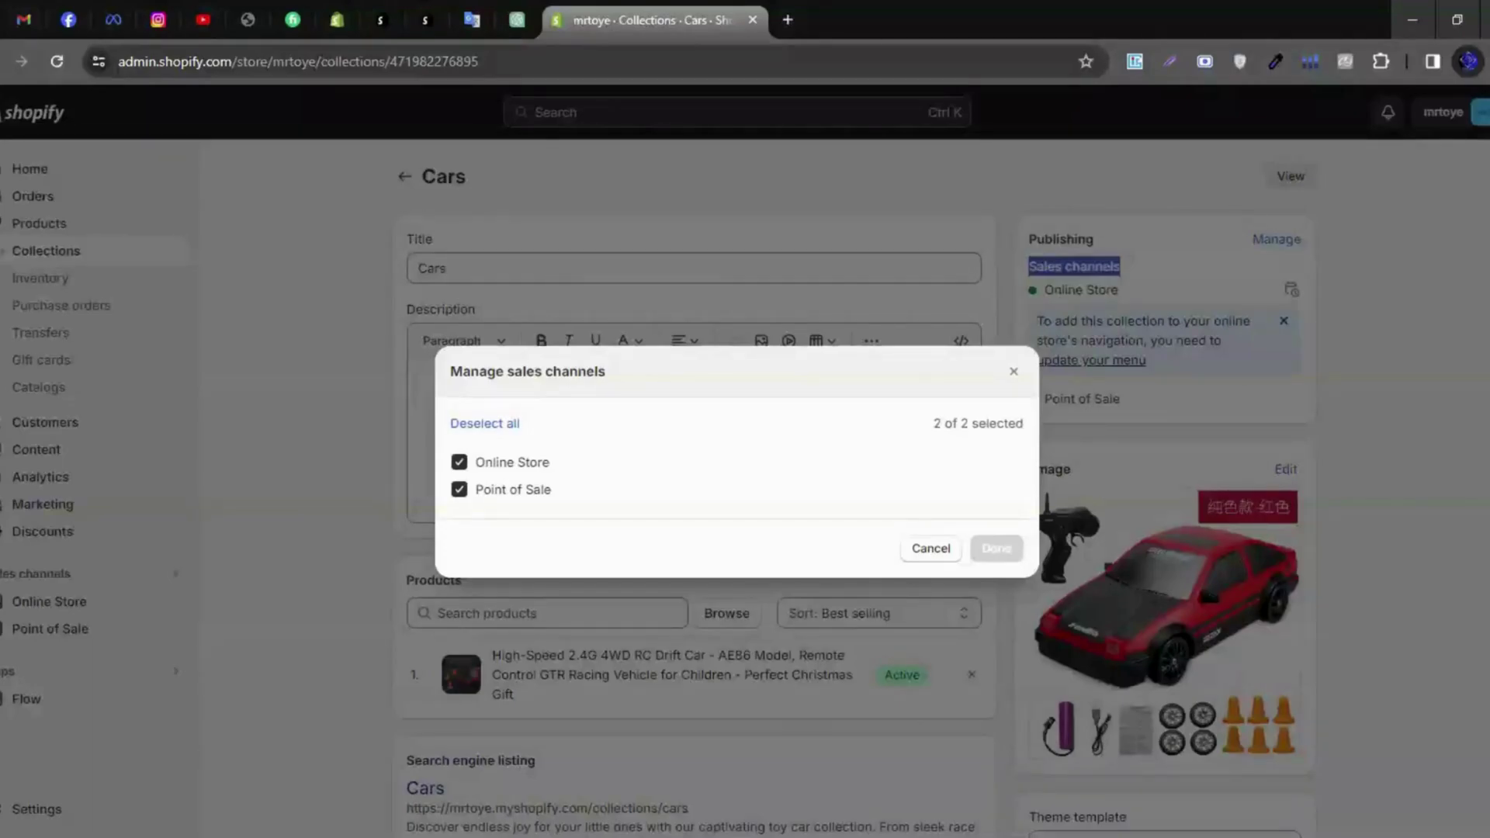
key(Escape)
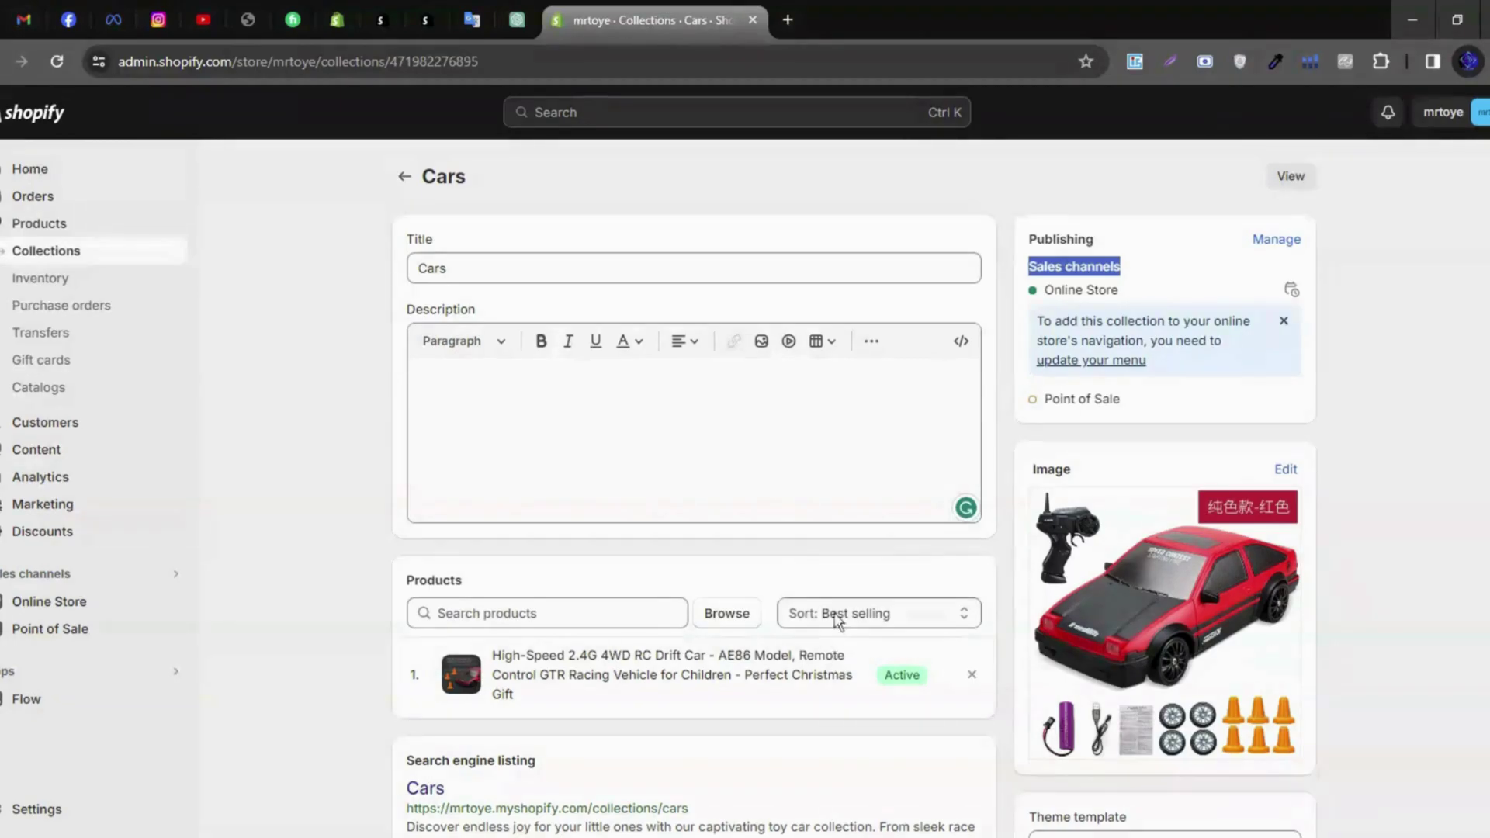
- View the Cars collection page in the online store and check its title and product listing
click(1289, 177)
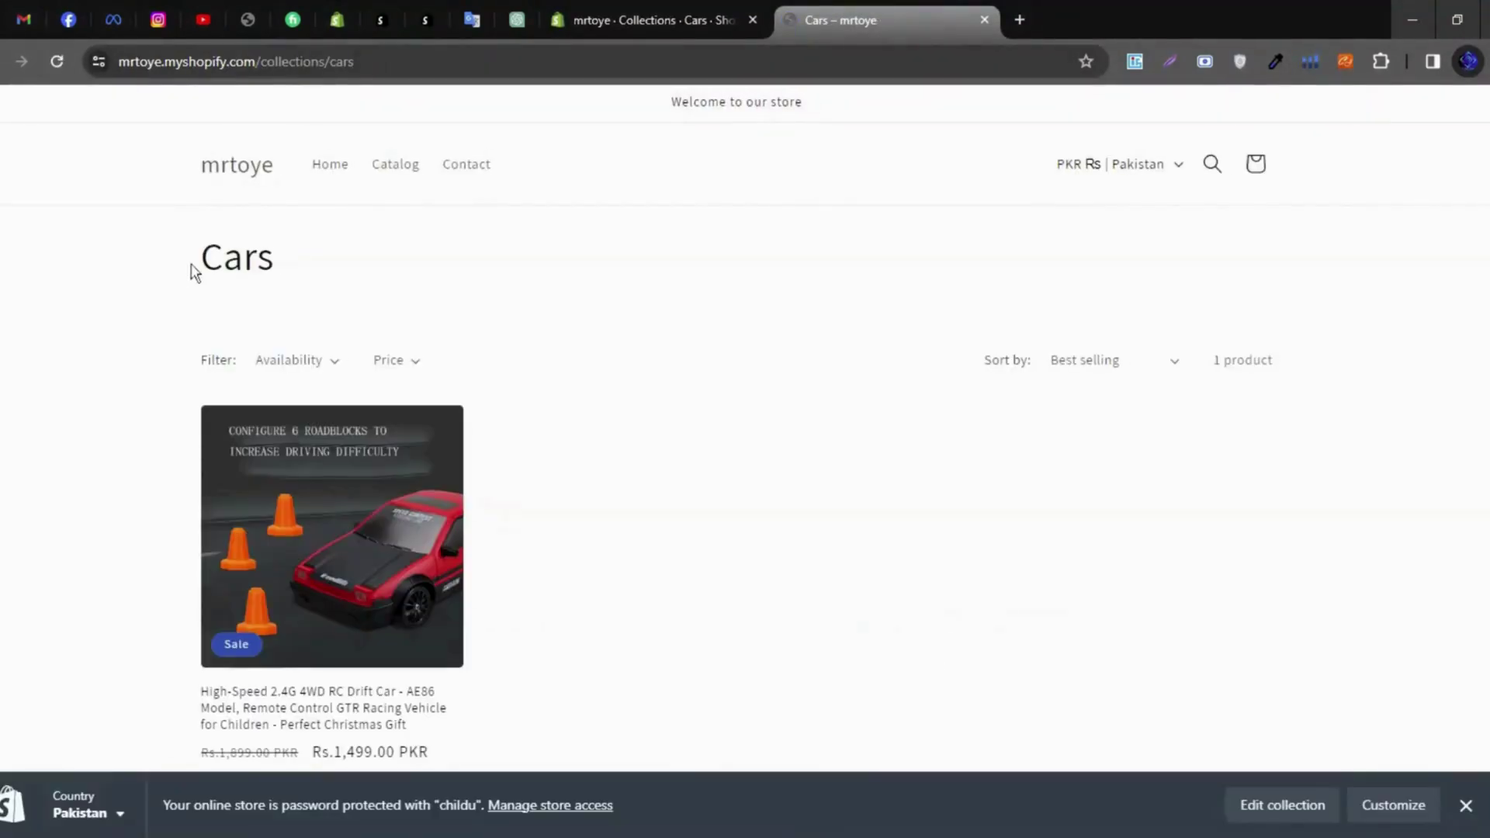
drag(193, 270, 279, 269)
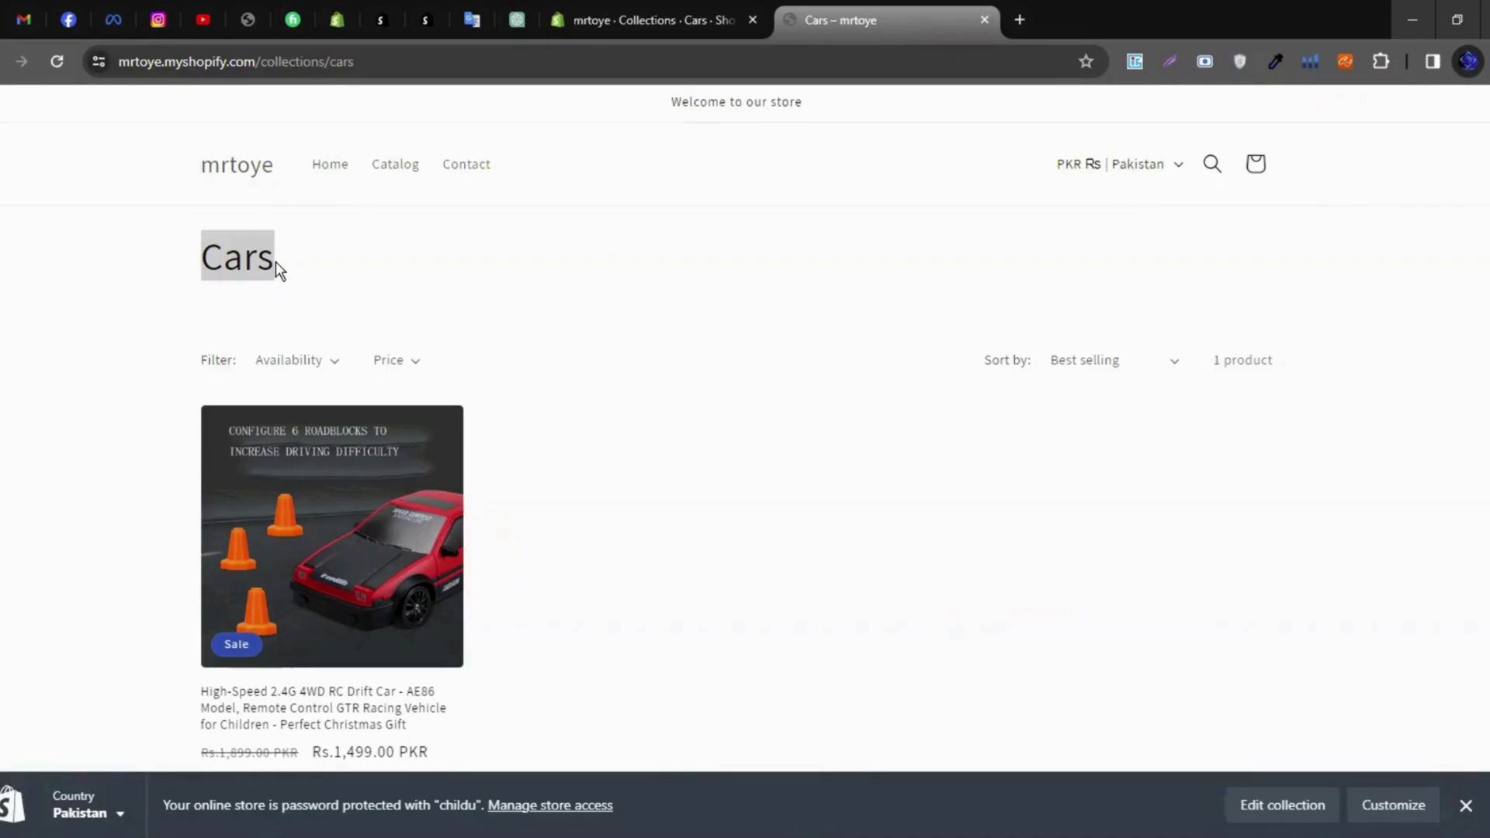
scroll(351, 415, down, 5)
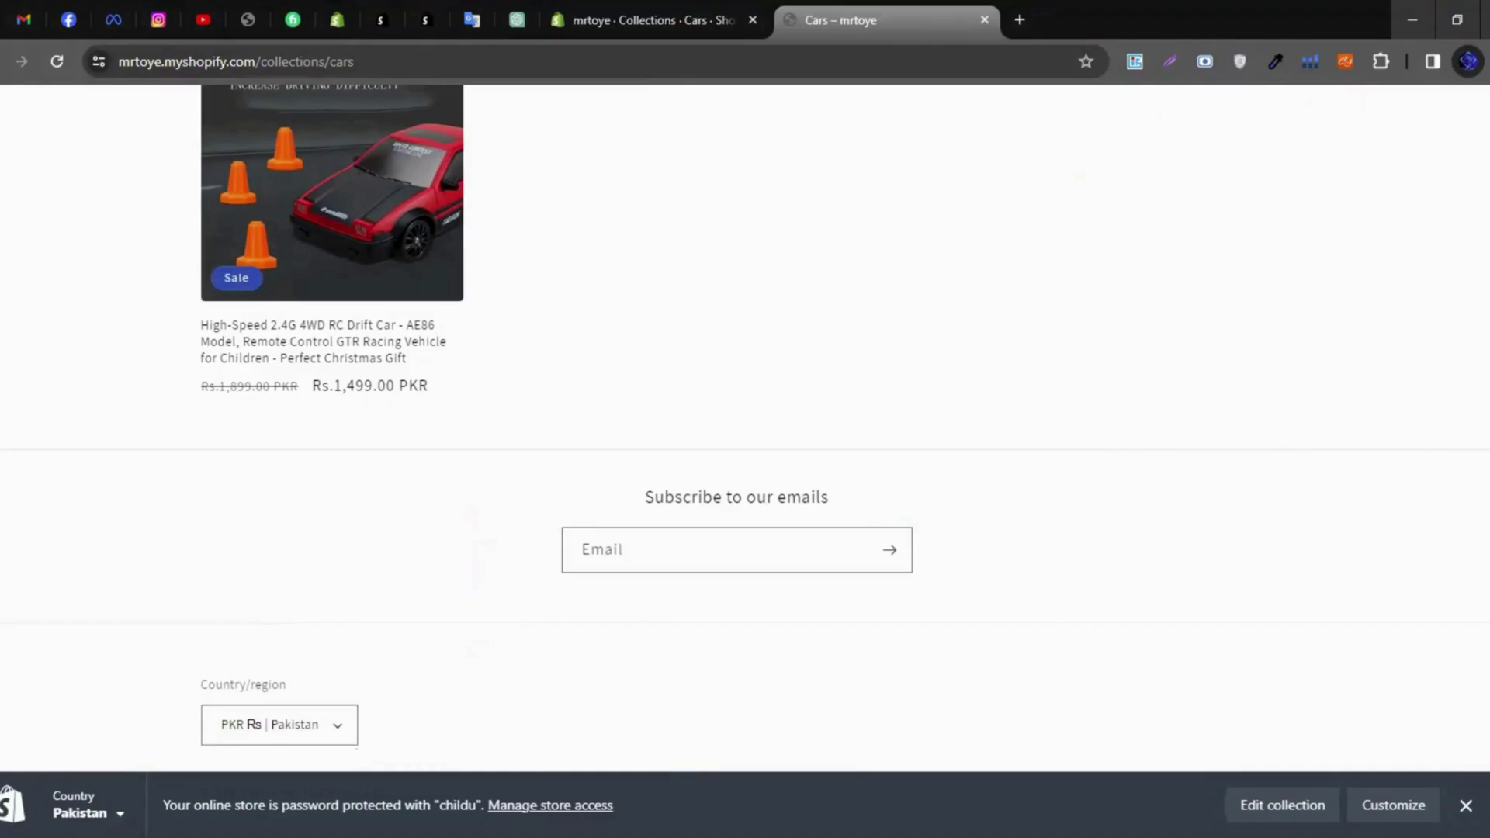
scroll(745, 425, up, 3)
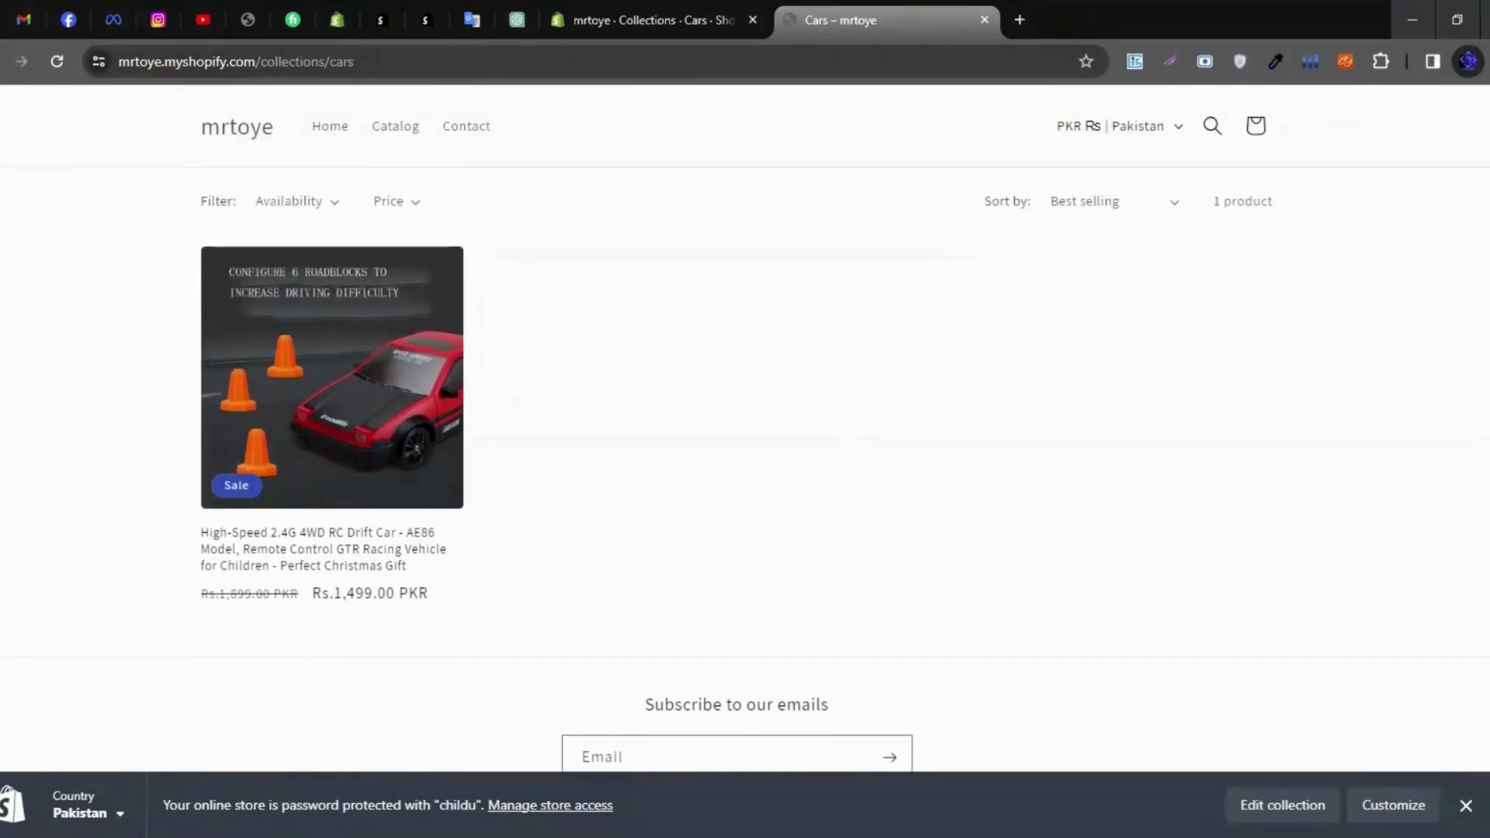
scroll(503, 456, up, 2)
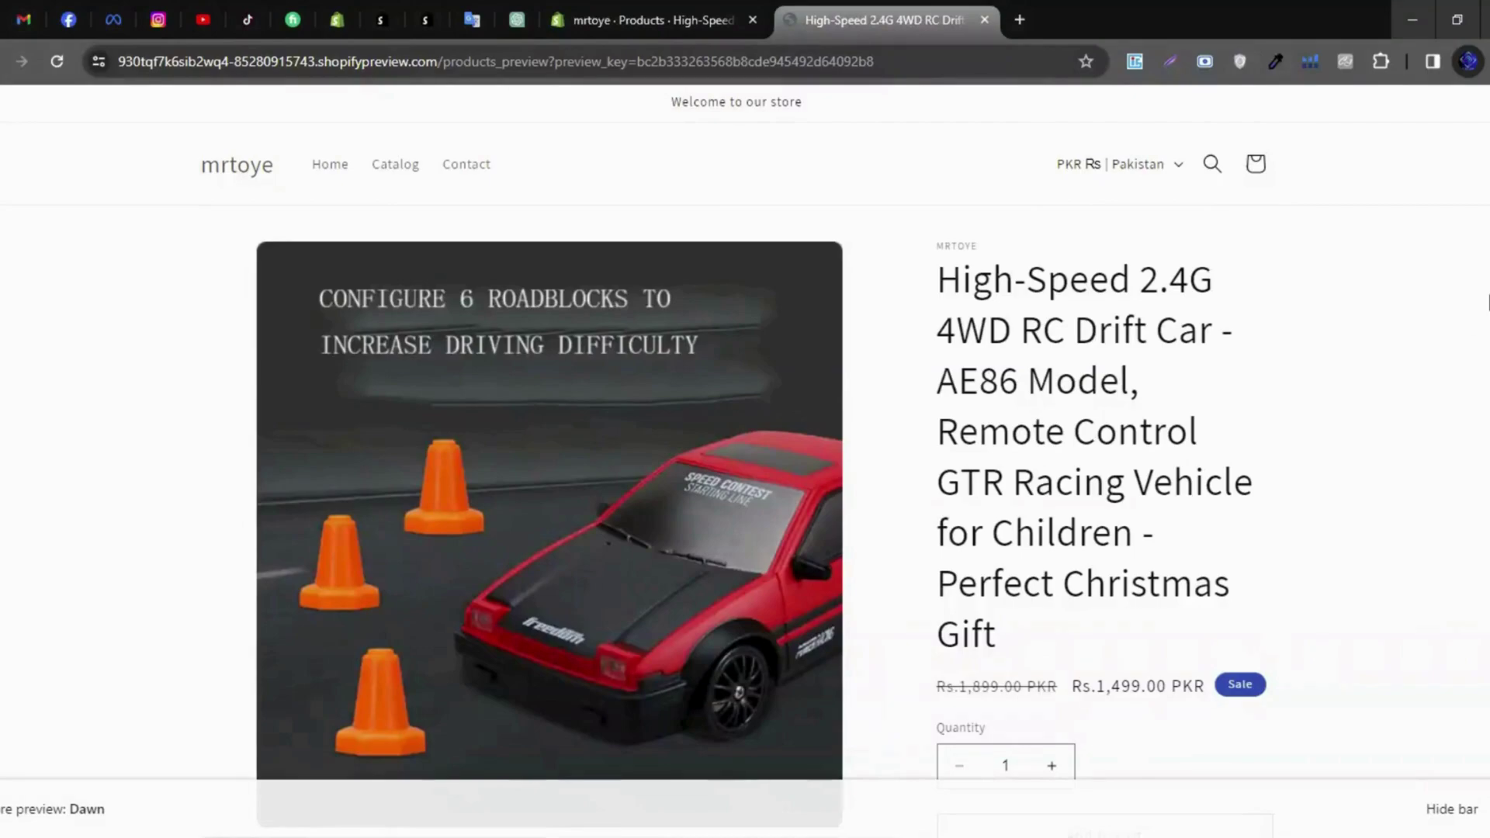
- Examine the RC drift car's product preview, including its images, price, purchase options and description
scroll(1483, 303, down, 1)
scroll(1484, 316, down, 2)
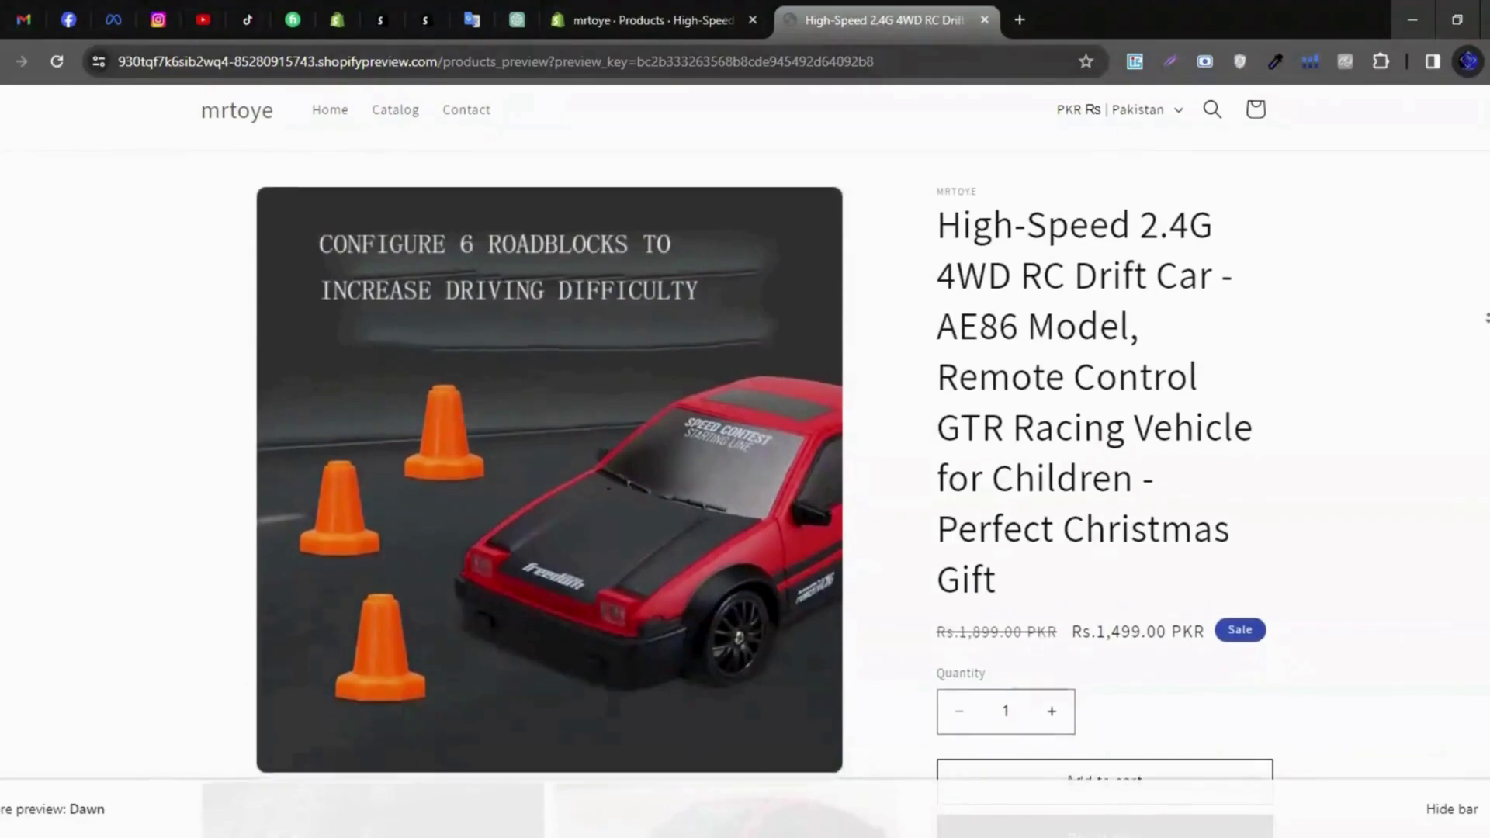
scroll(745, 465, down, 1)
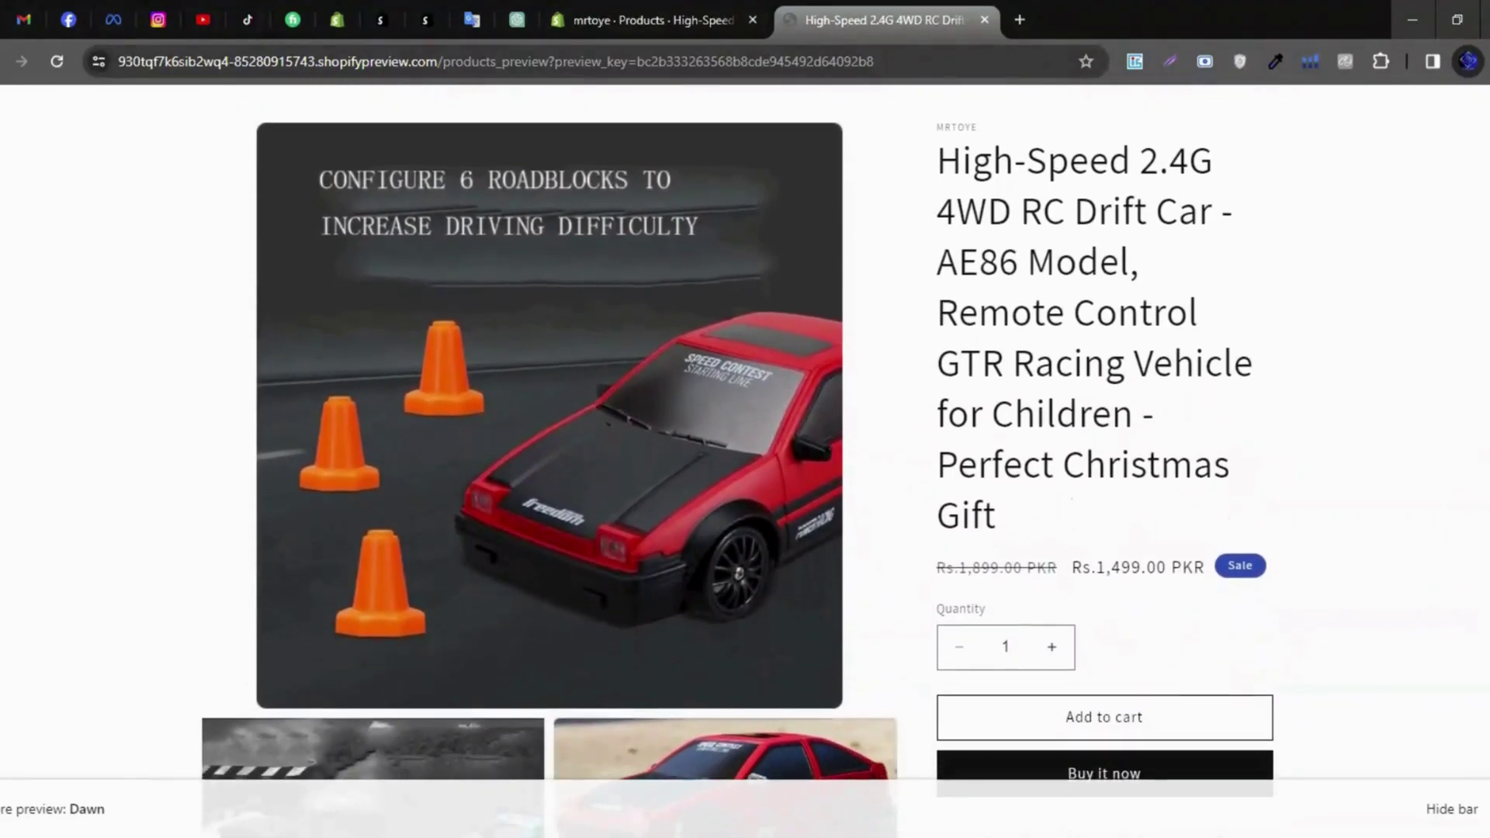
scroll(1106, 435, down, 2)
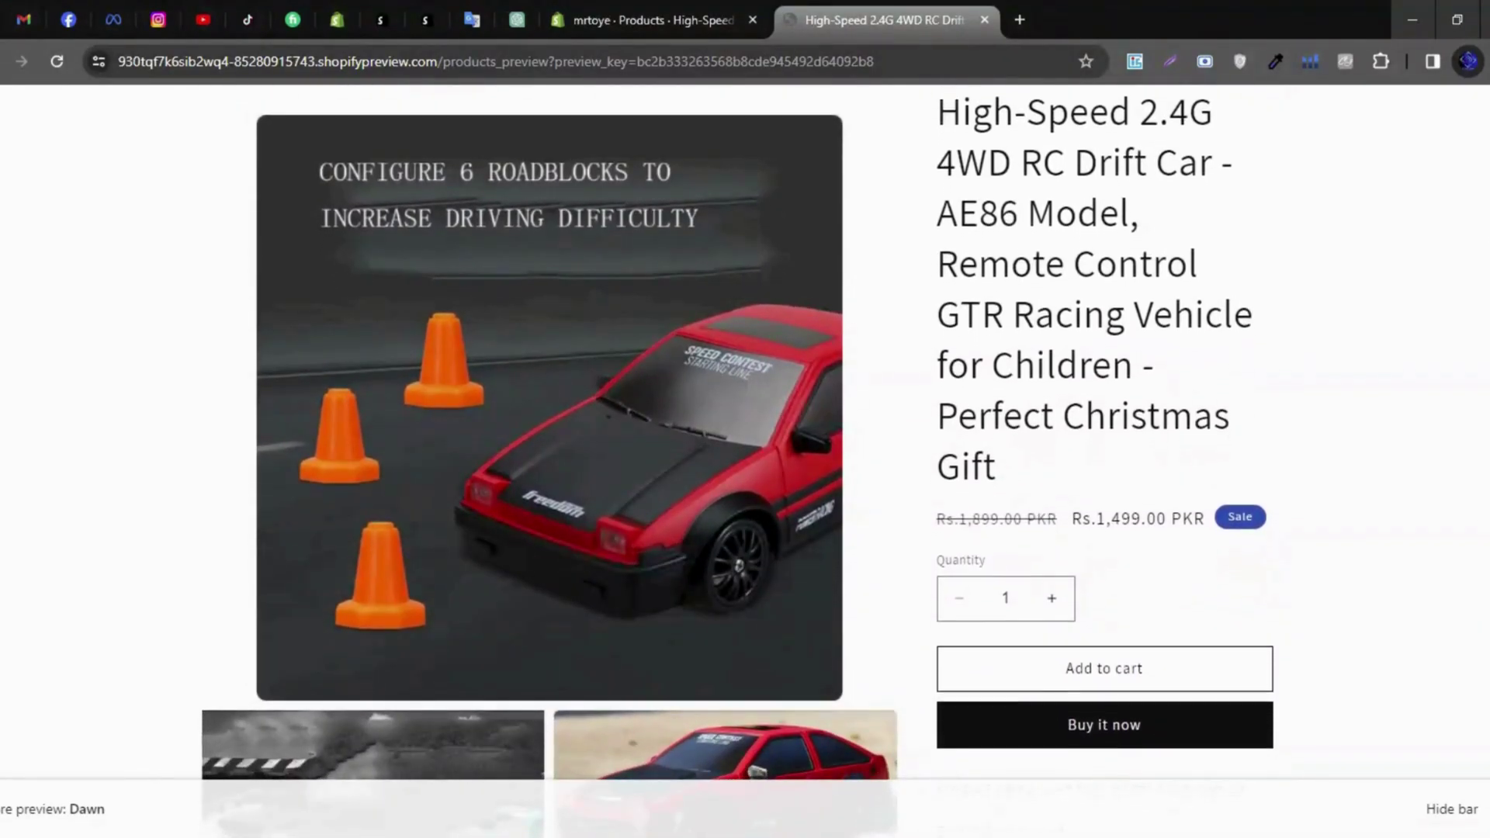
scroll(1106, 434, down, 2)
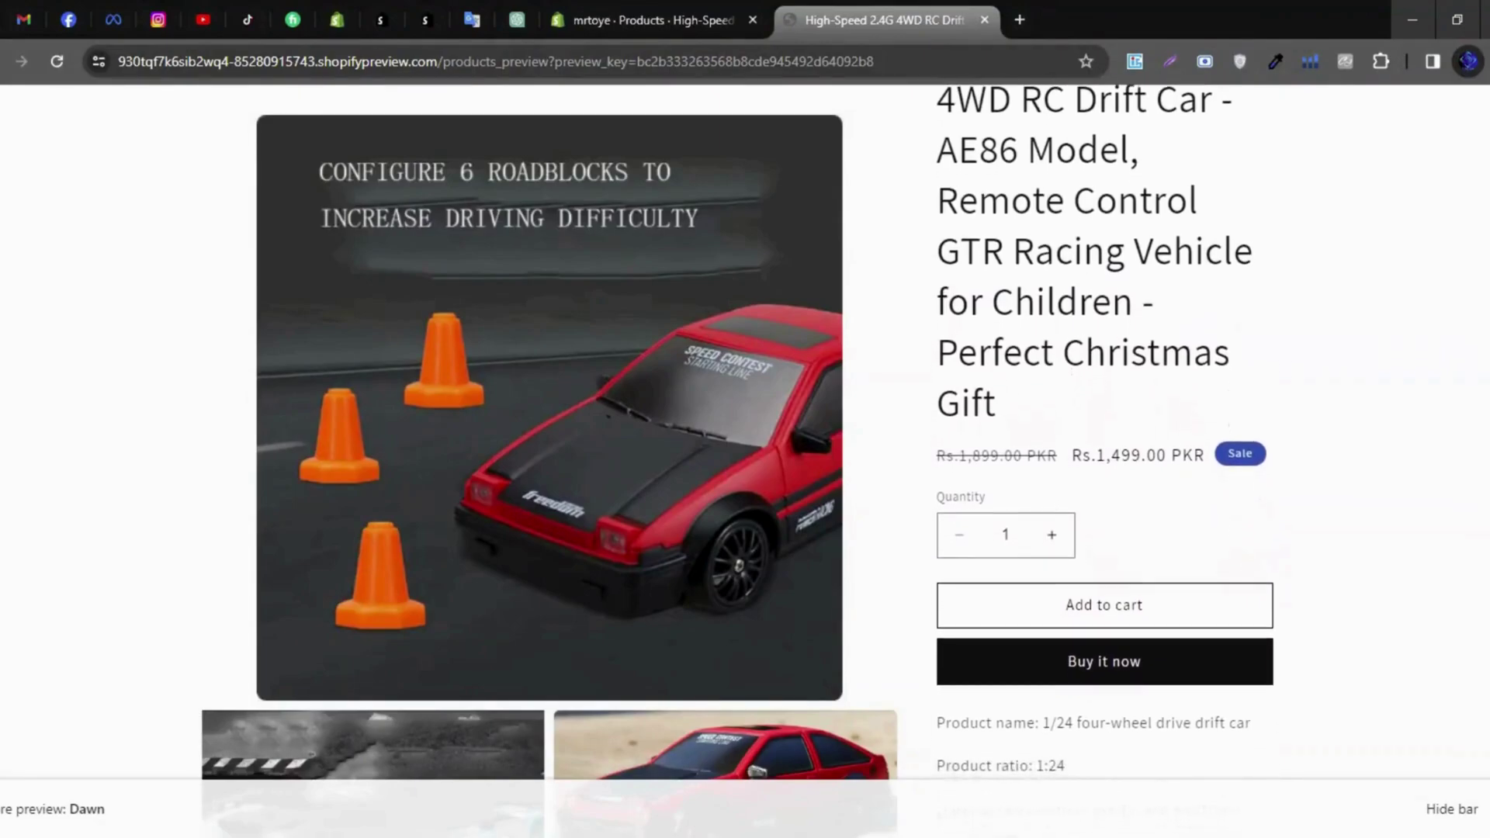
scroll(1106, 434, down, 2)
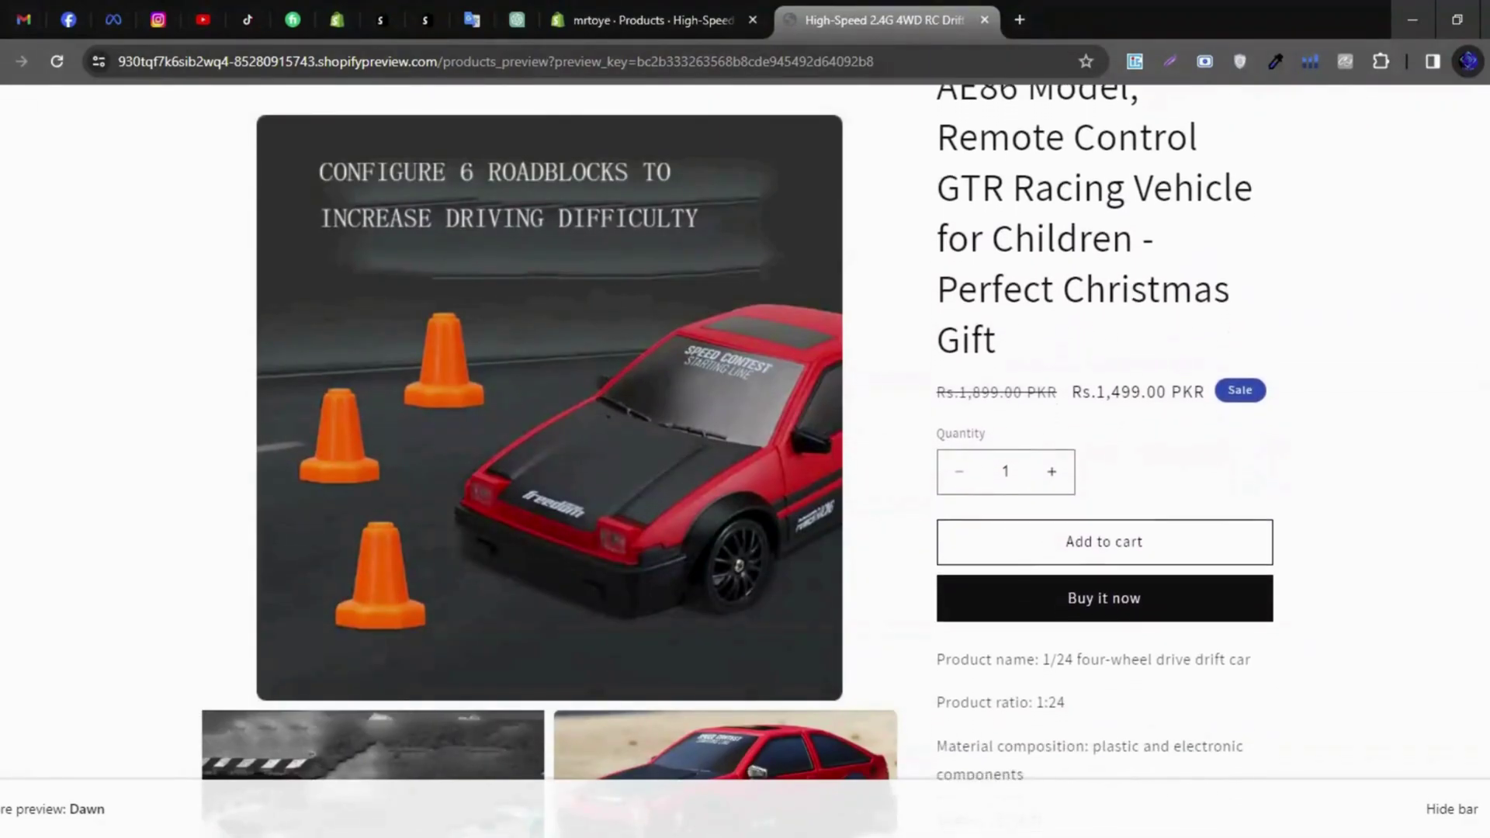
scroll(1106, 435, down, 2)
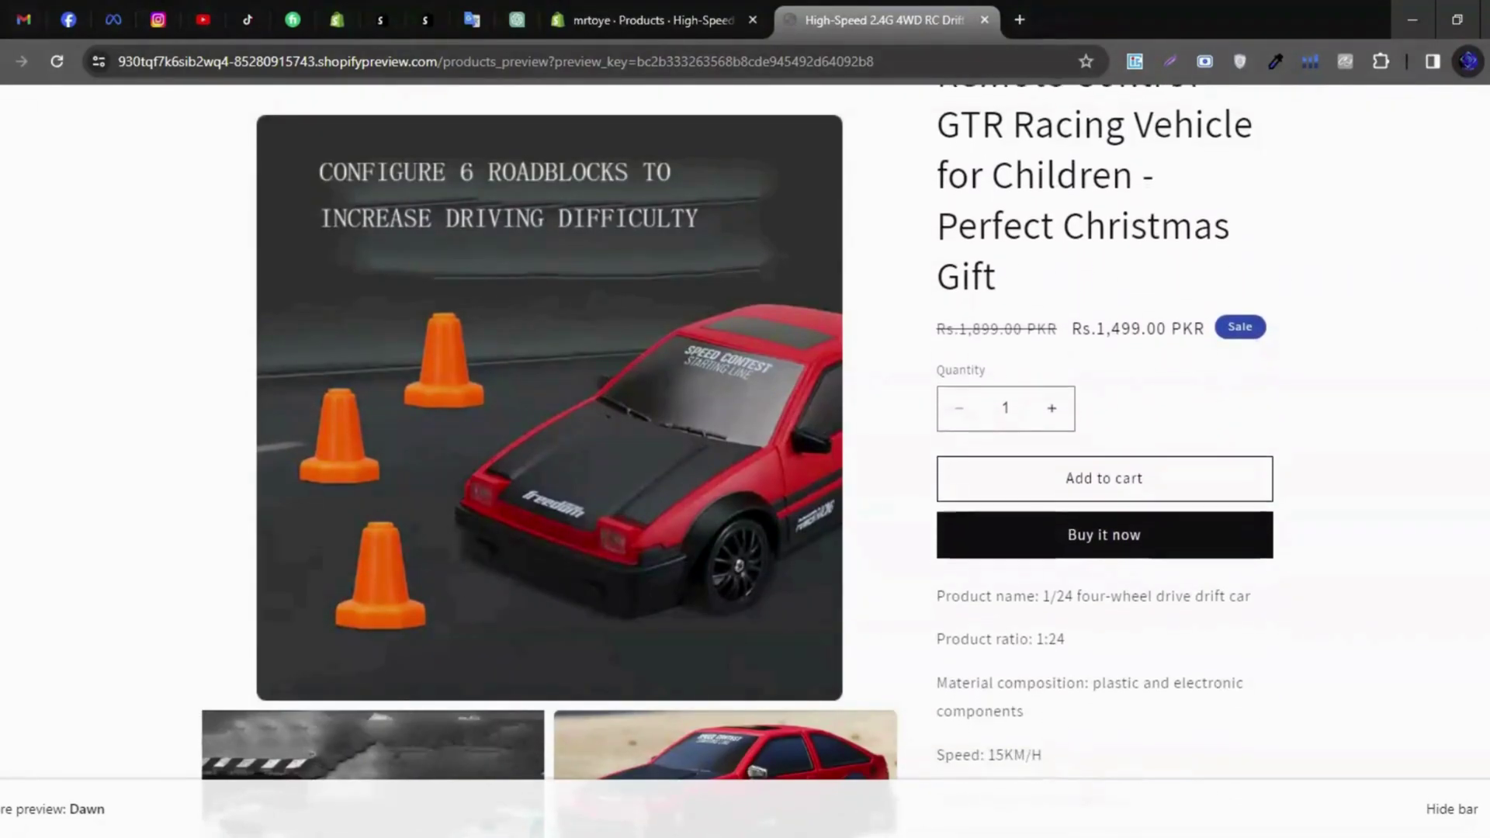
scroll(1105, 435, down, 2)
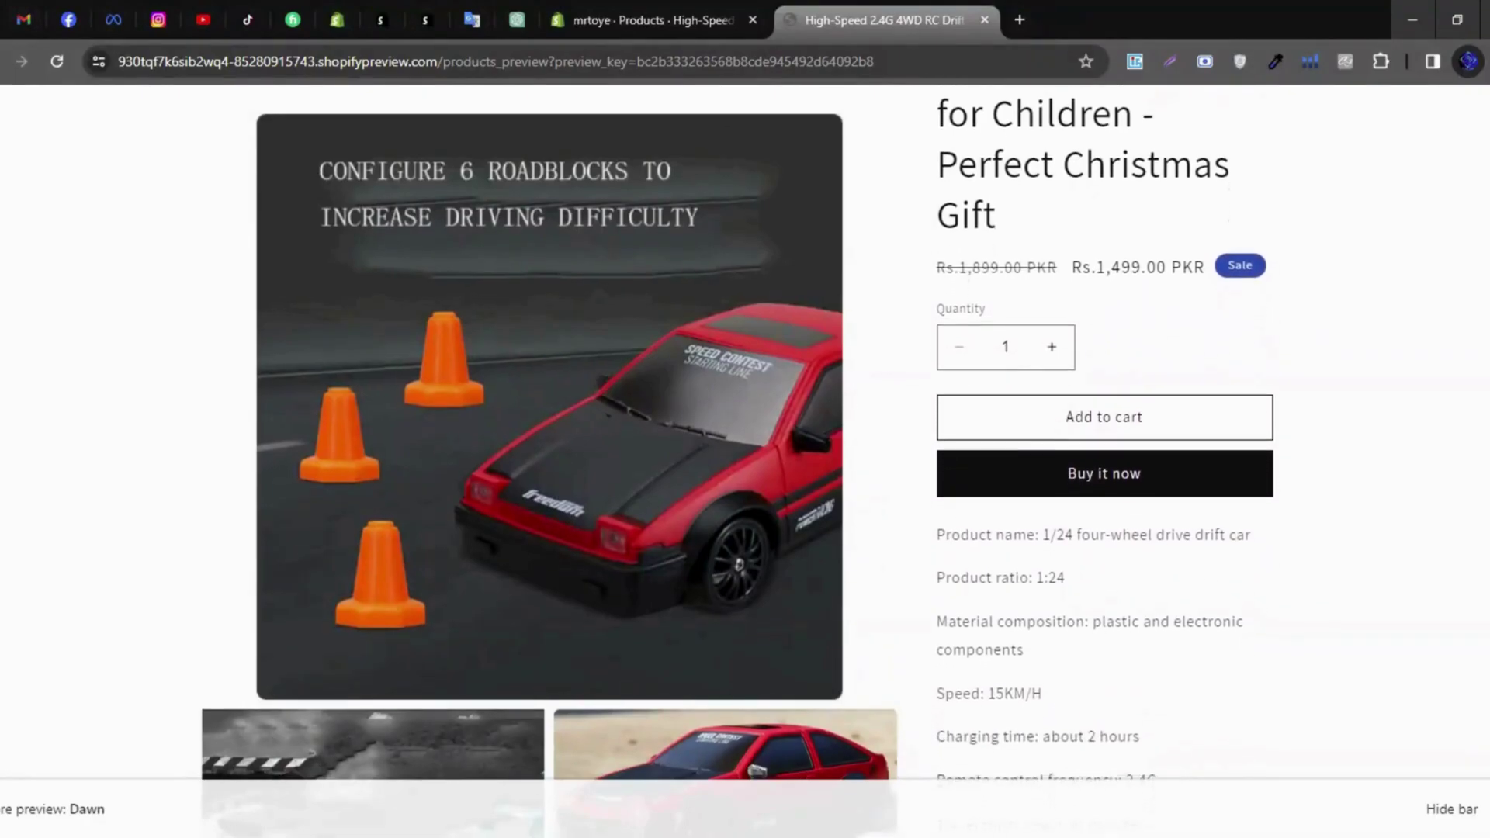